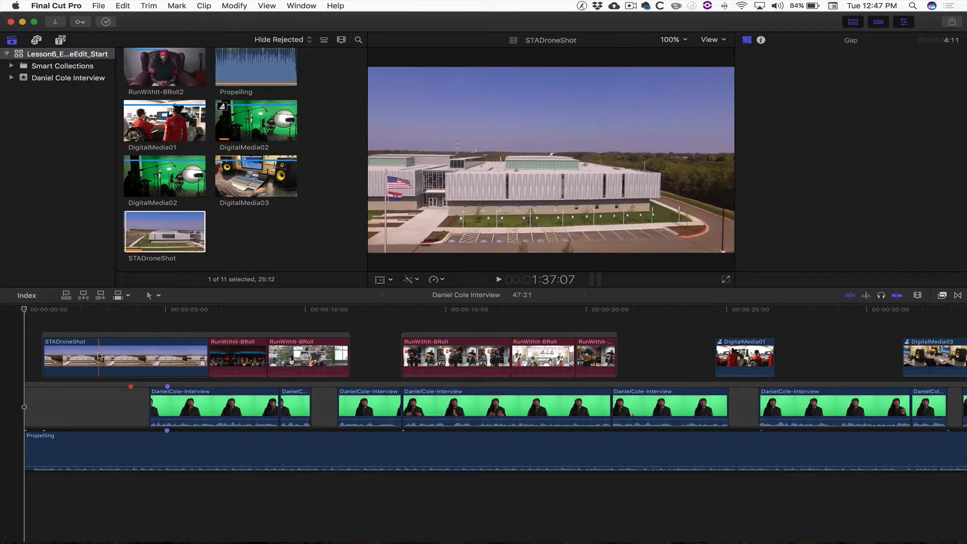
- Reverse the playback of the STADroneShot clip in the timeline
click(121, 349)
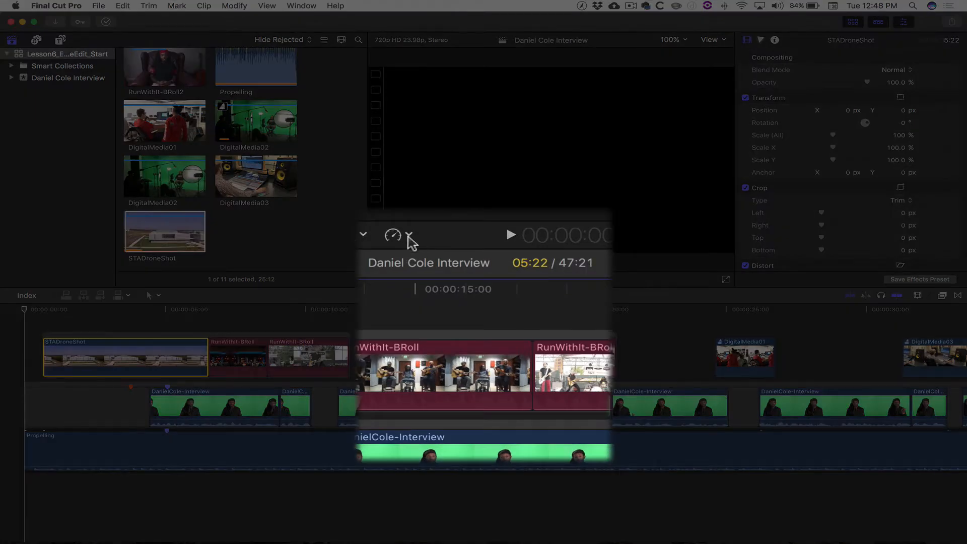
click(411, 236)
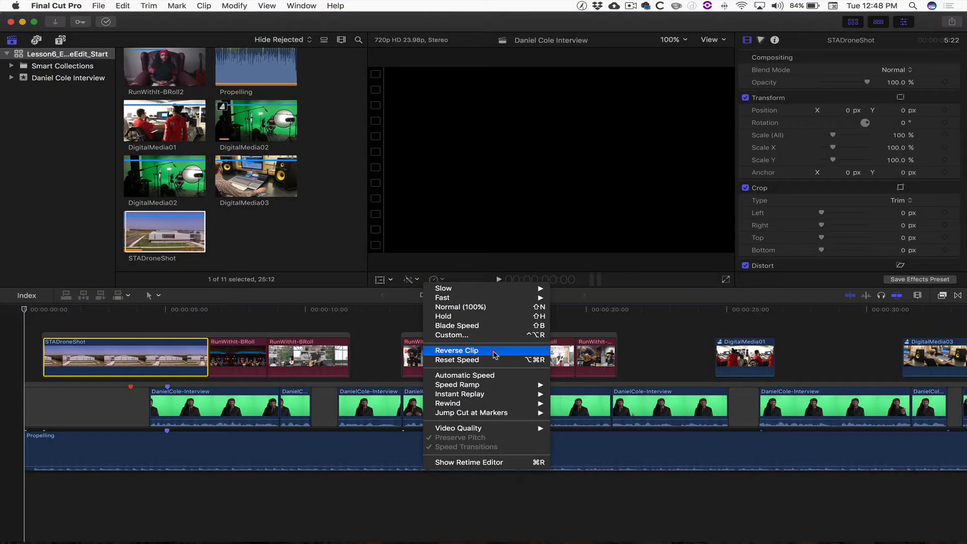
click(494, 354)
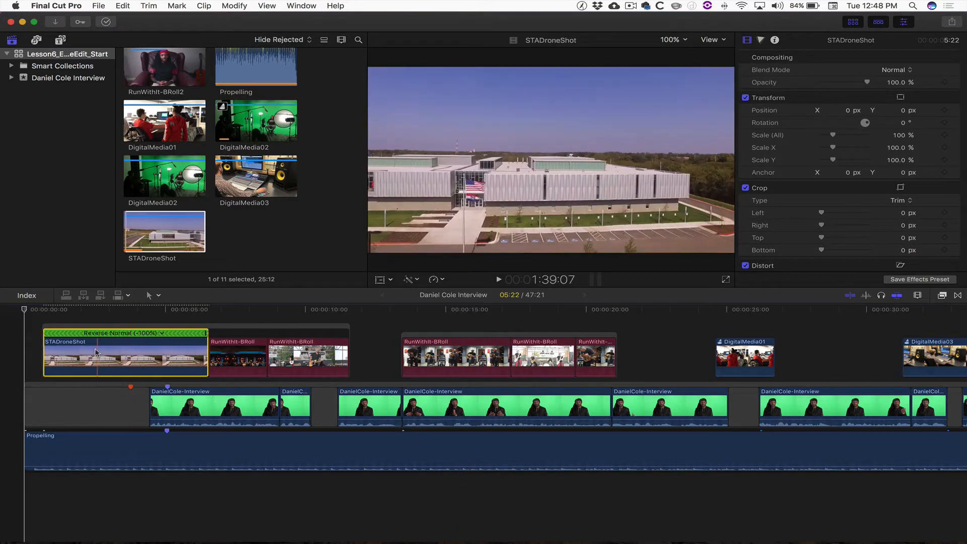
- Retime the reversed STADroneShot clip to -108% in its retime editor and stretch it back to -100%
key(super+r)
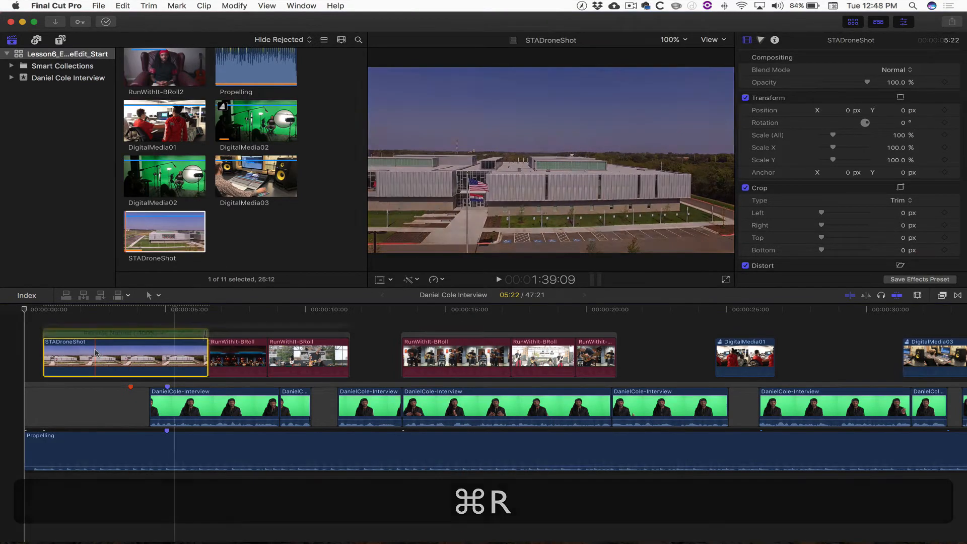
drag(206, 332, 192, 337)
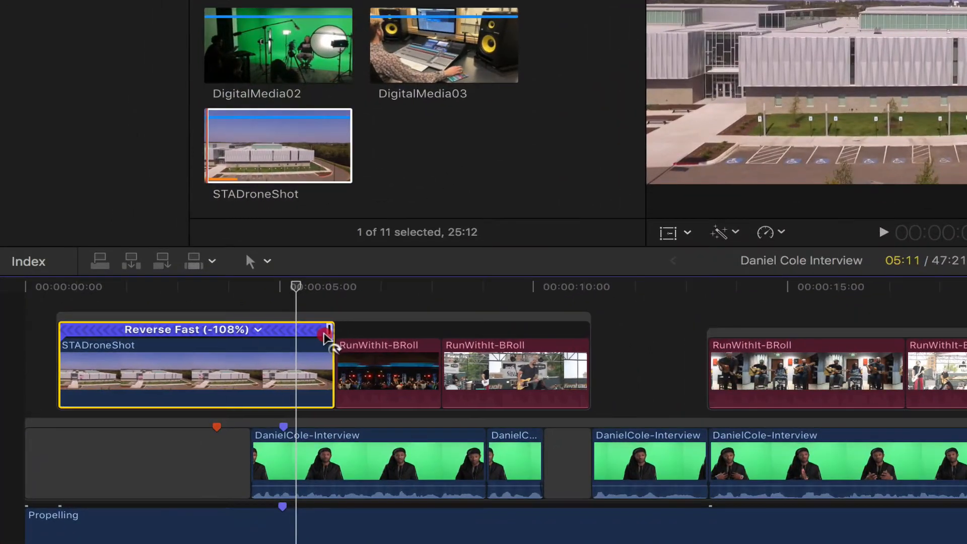
drag(324, 335, 352, 337)
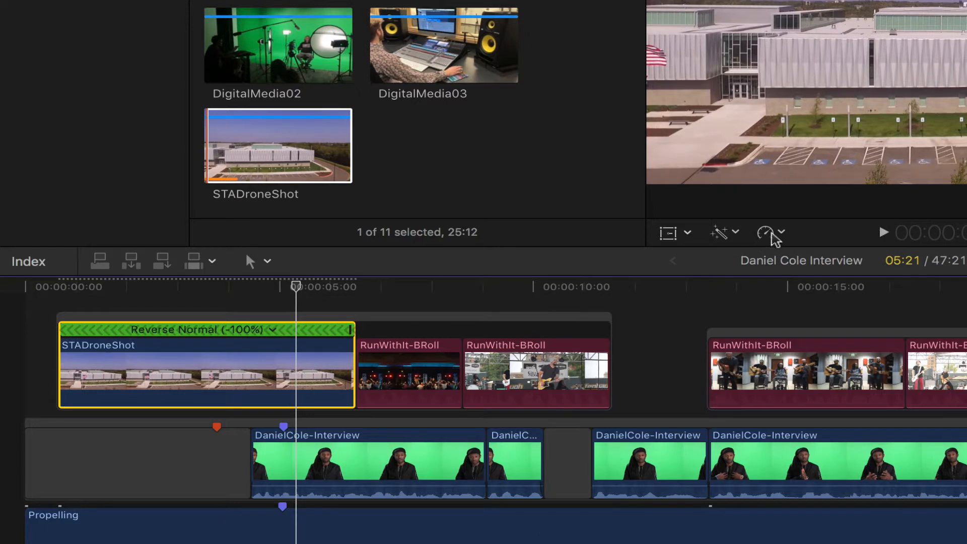
- Reset the speed of the reversed STADroneShot clip
click(769, 233)
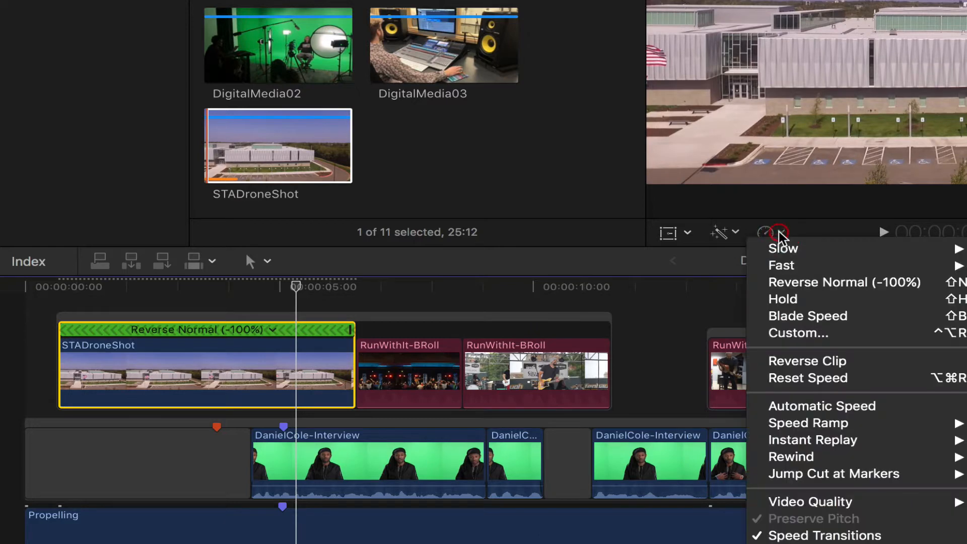
click(855, 381)
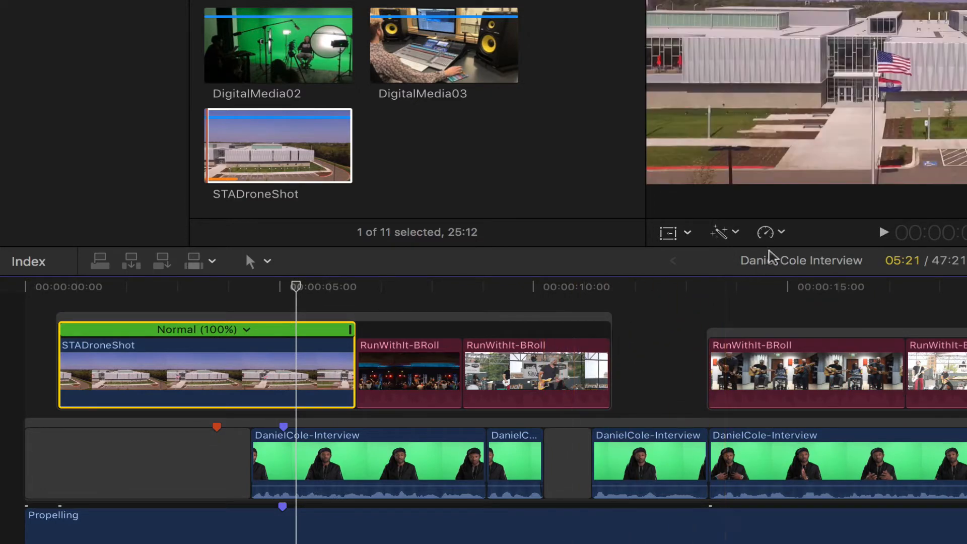
- Try a custom forward rate of 1000% with Ripple enabled on the STADroneShot clip and undo the speed change
click(779, 232)
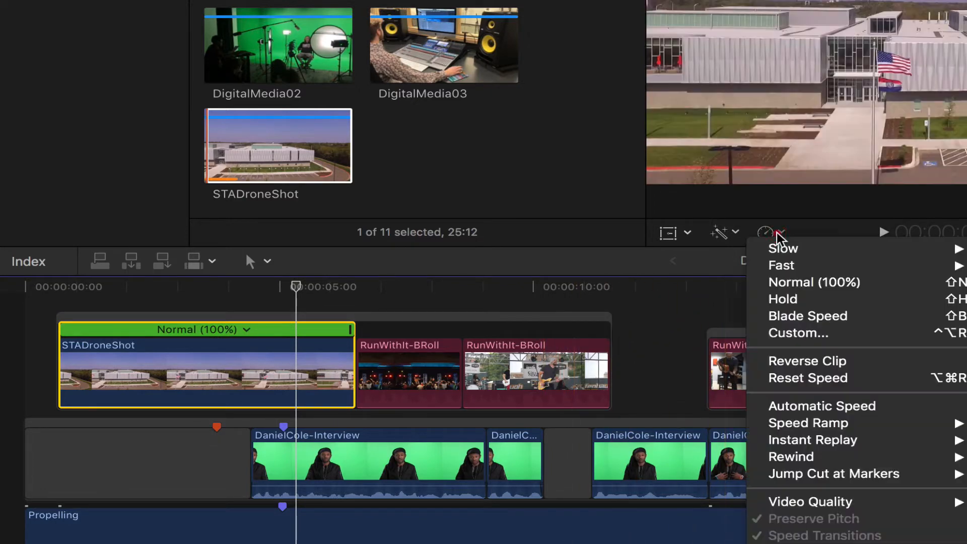
click(866, 334)
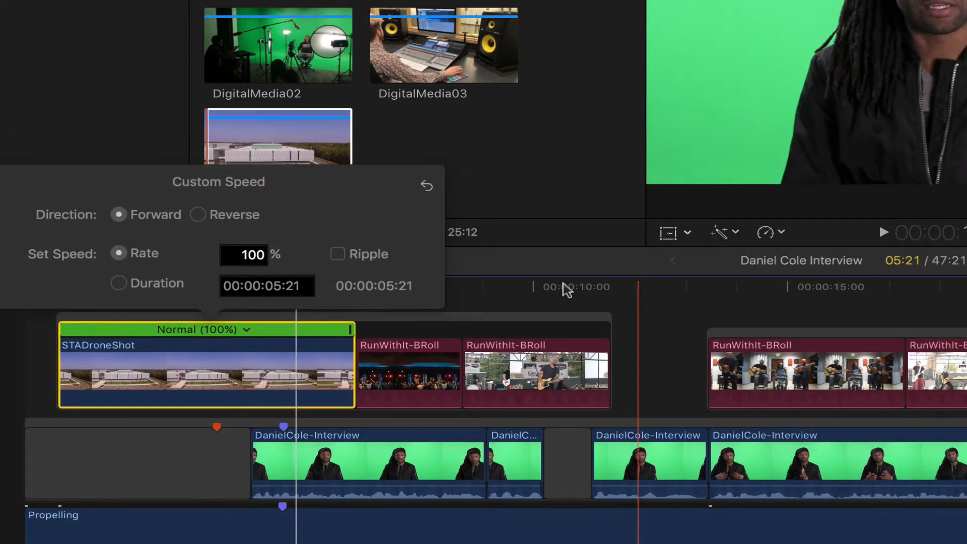
double_click(251, 254)
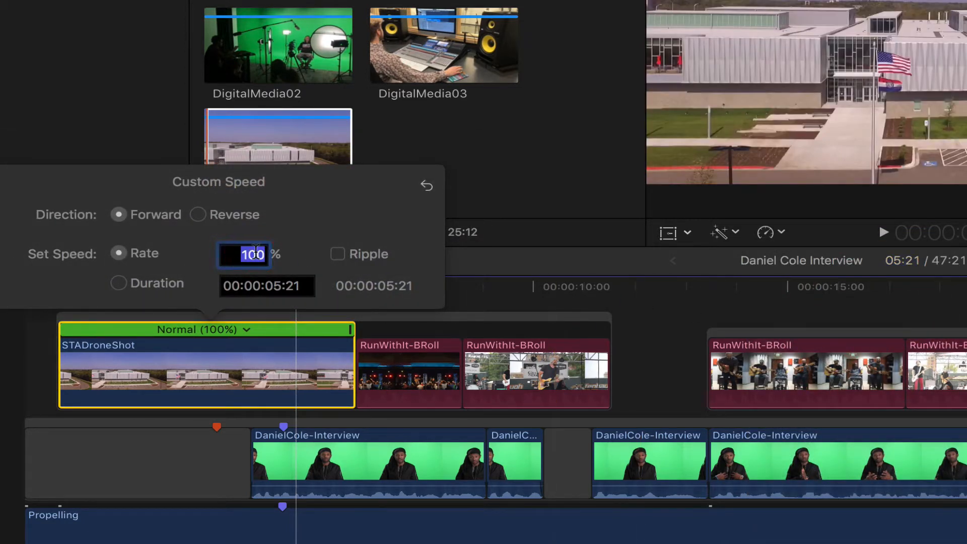
text(1000)
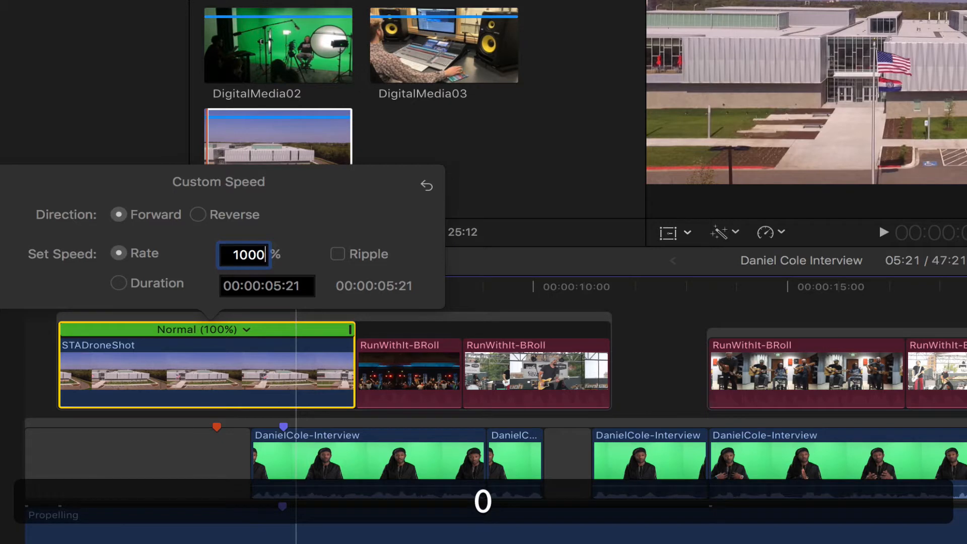
click(340, 255)
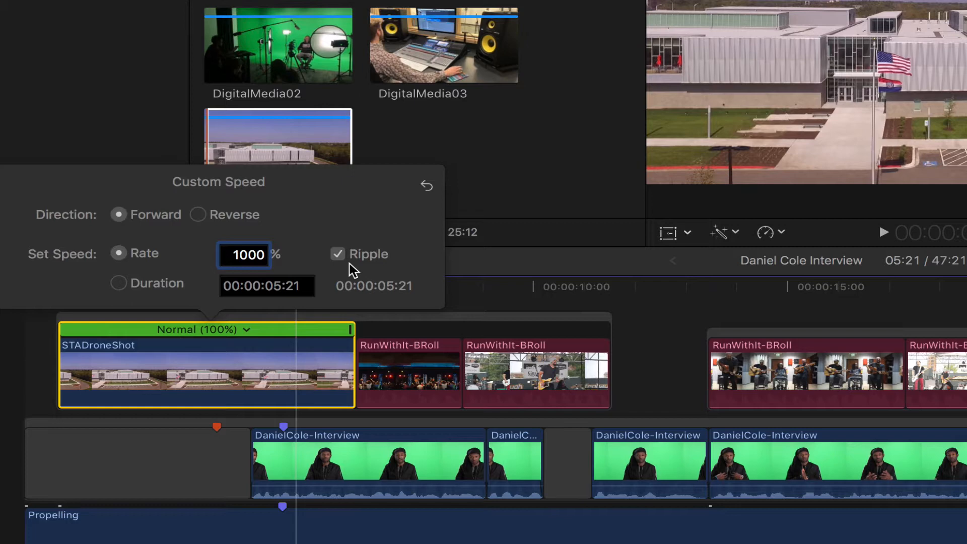
key(Return)
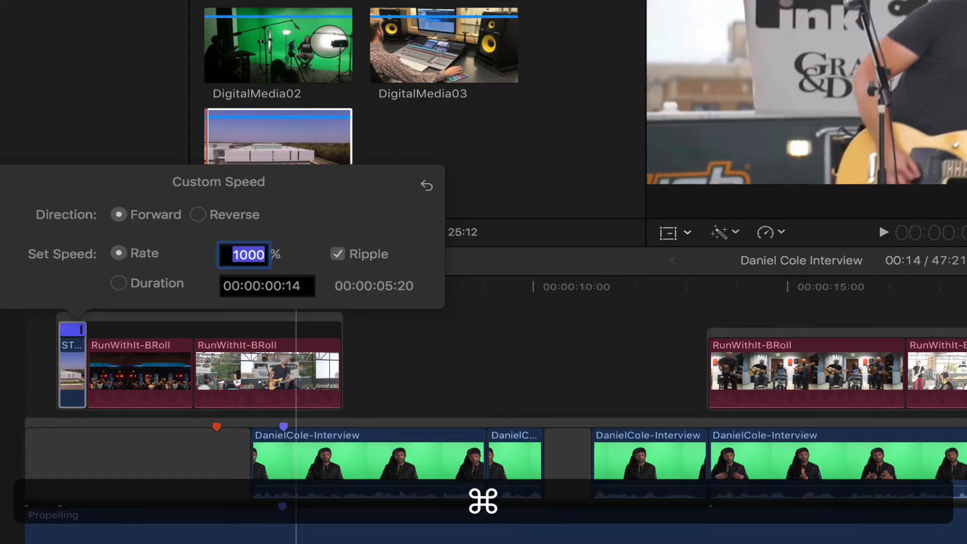
key(super+z)
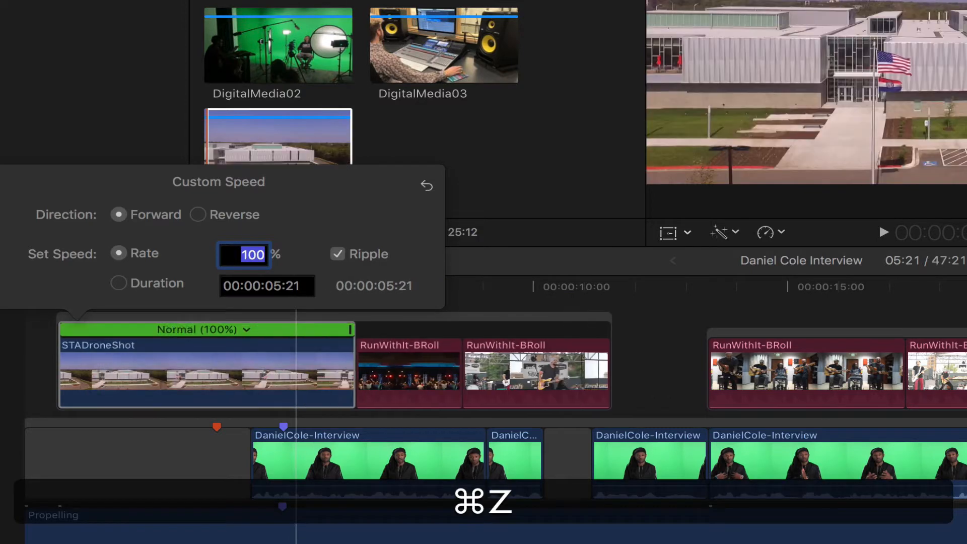
- Try a custom rate of 200% with Ripple disabled on the STADroneShot clip and undo the speed change
click(336, 257)
click(252, 254)
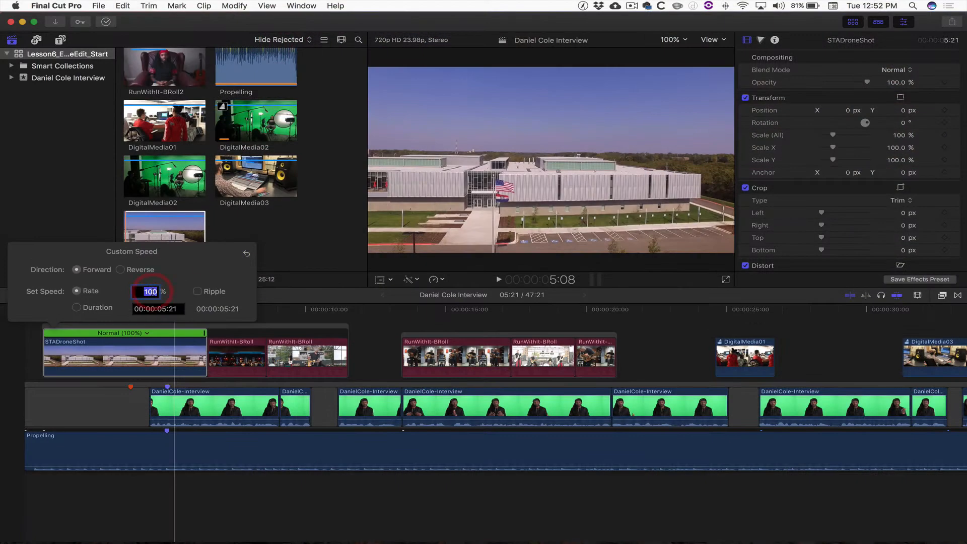
text(10)
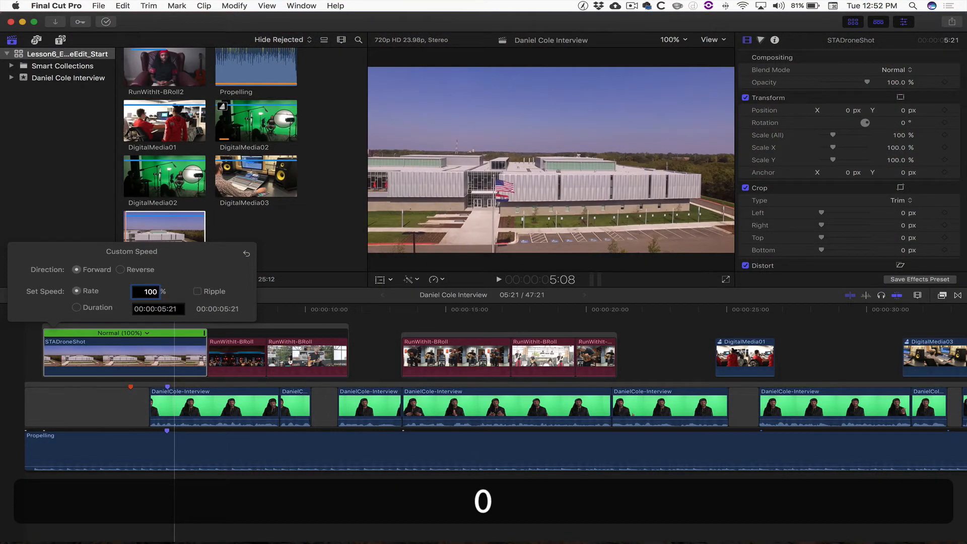
key(Return)
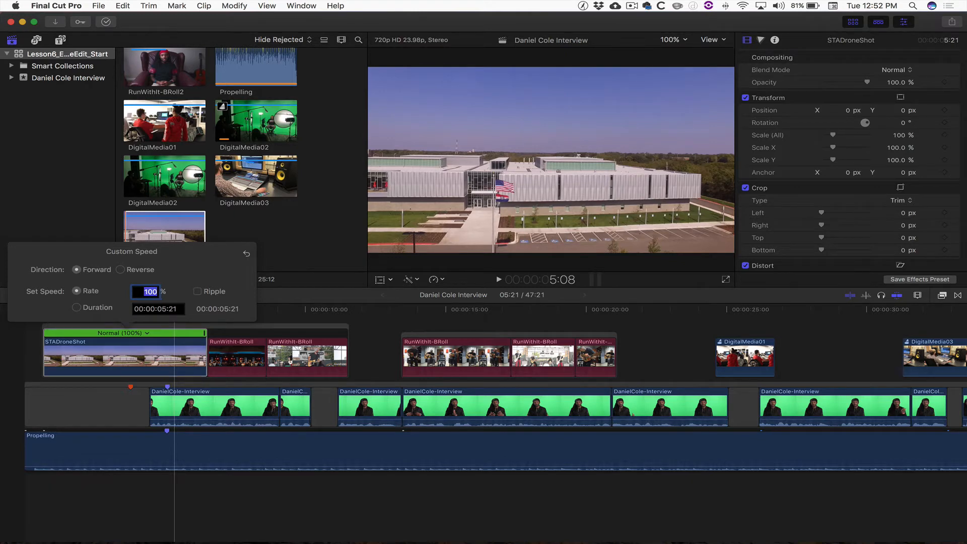
text(200)
key(Return)
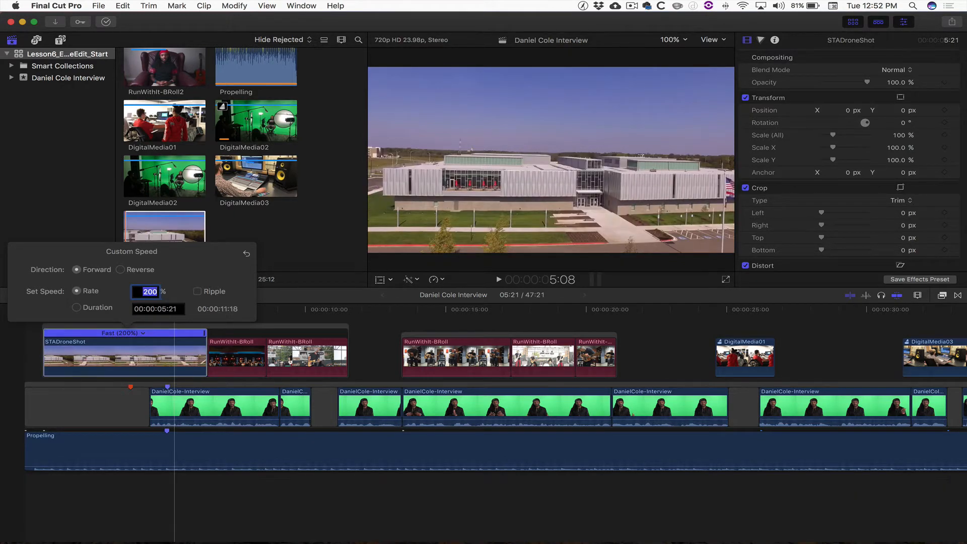
key(super+z)
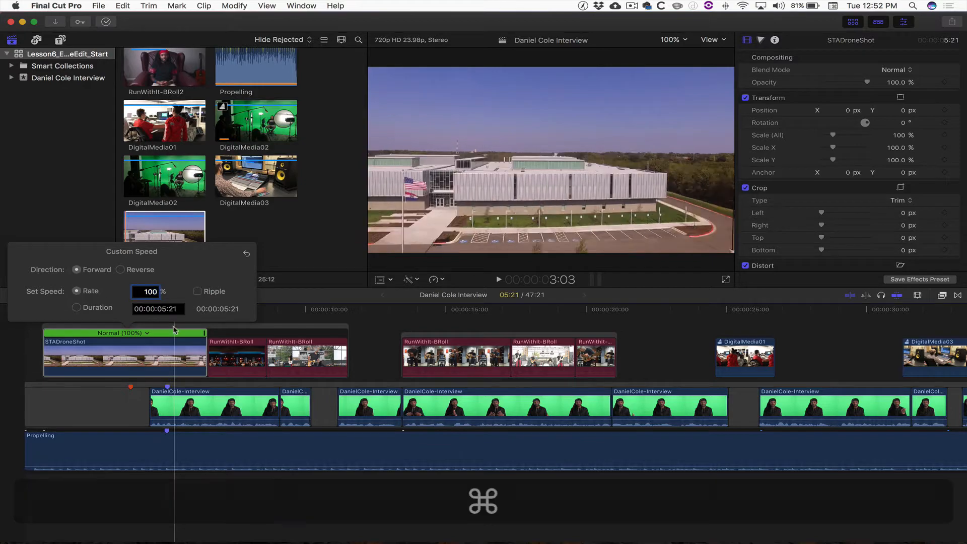
click(295, 309)
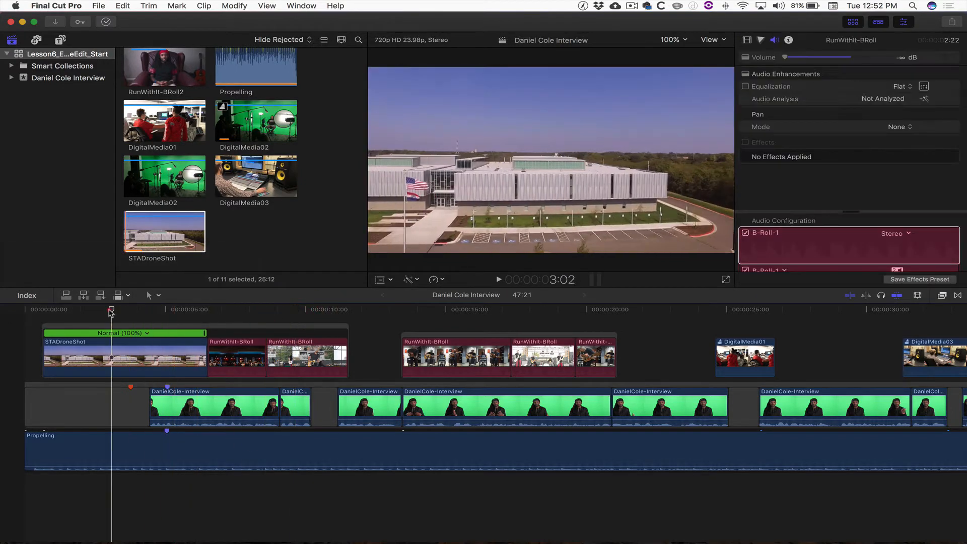
- Split the STADroneShot clip into two speed segments with Blade Speed at about 4 seconds in the timeline
drag(111, 312, 143, 320)
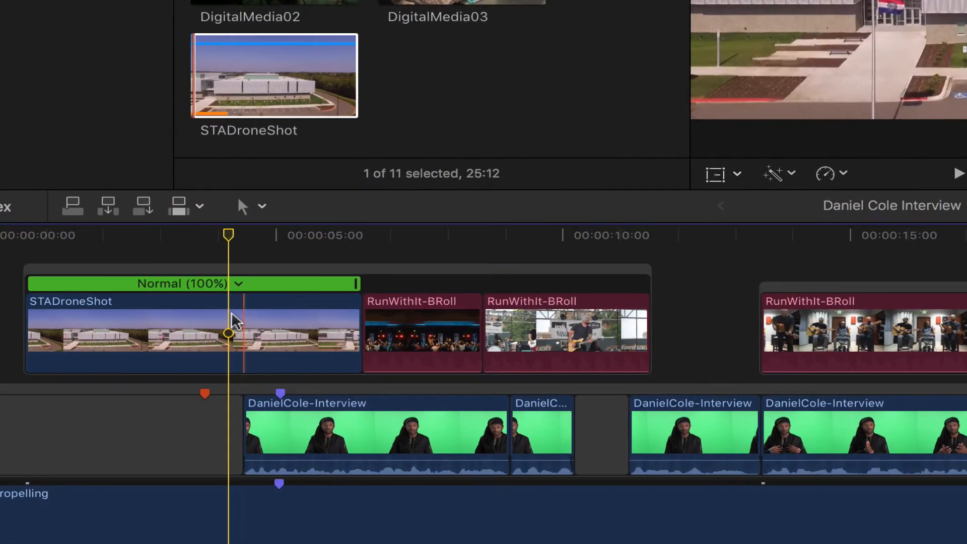
click(162, 345)
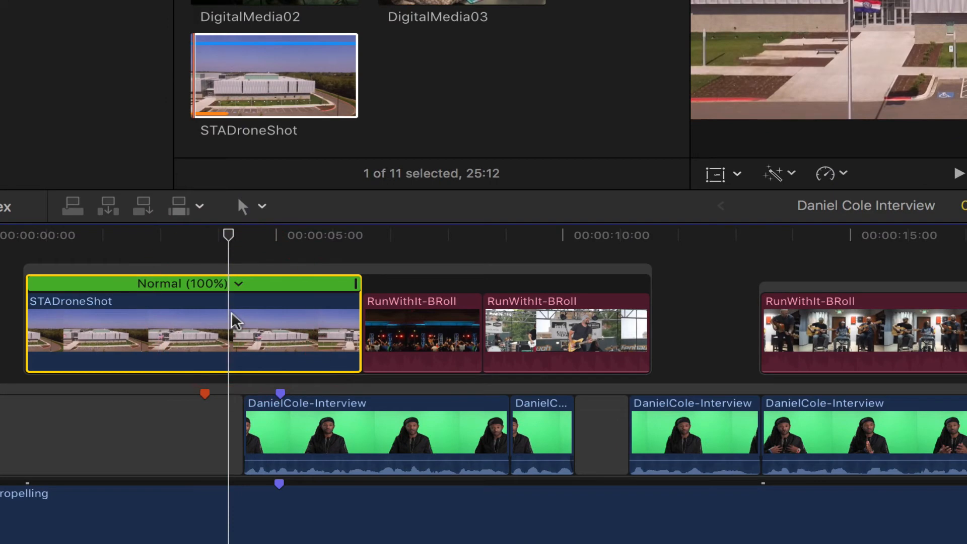
key(shift+b)
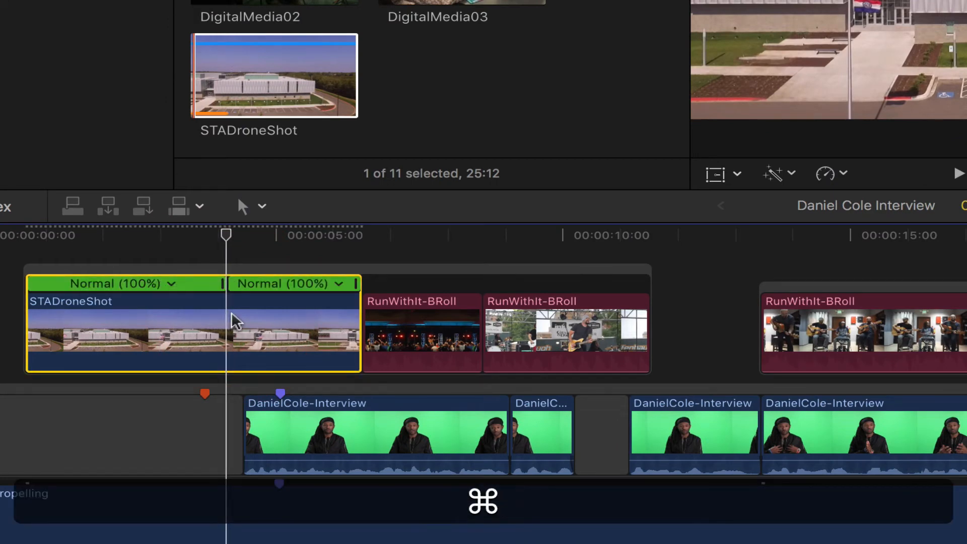
- Edit the source frame between the two speed segments, shifting it earlier and returning it to the split point
key(super+equal)
key(super+equal)
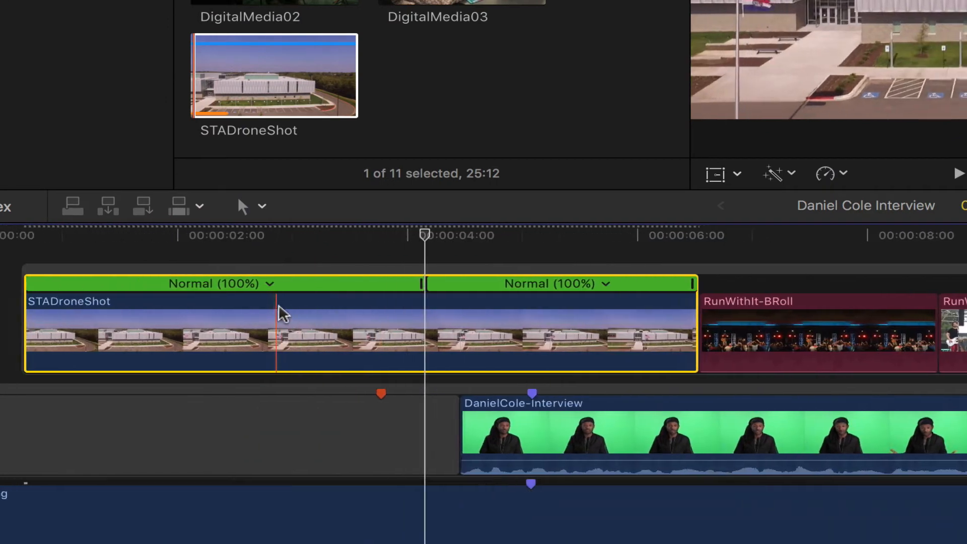
double_click(462, 285)
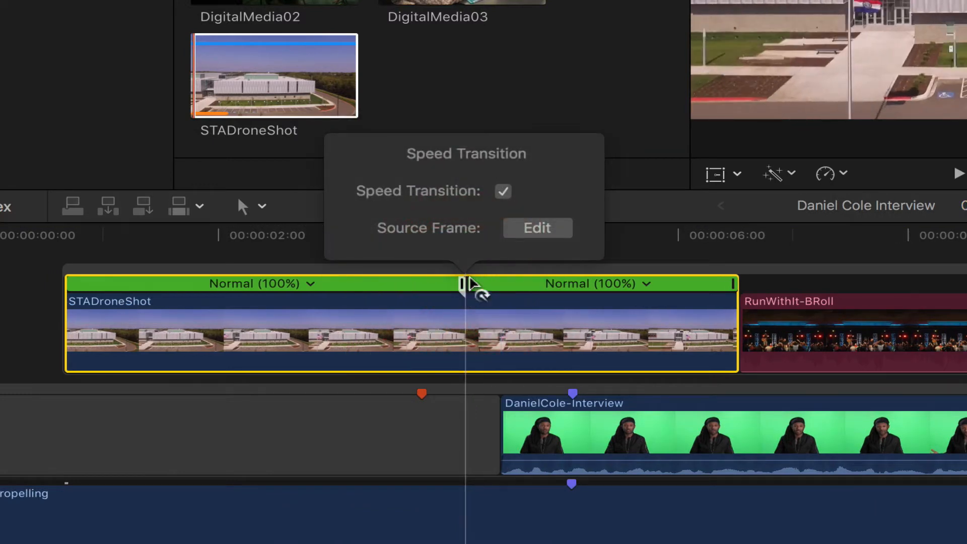
click(519, 229)
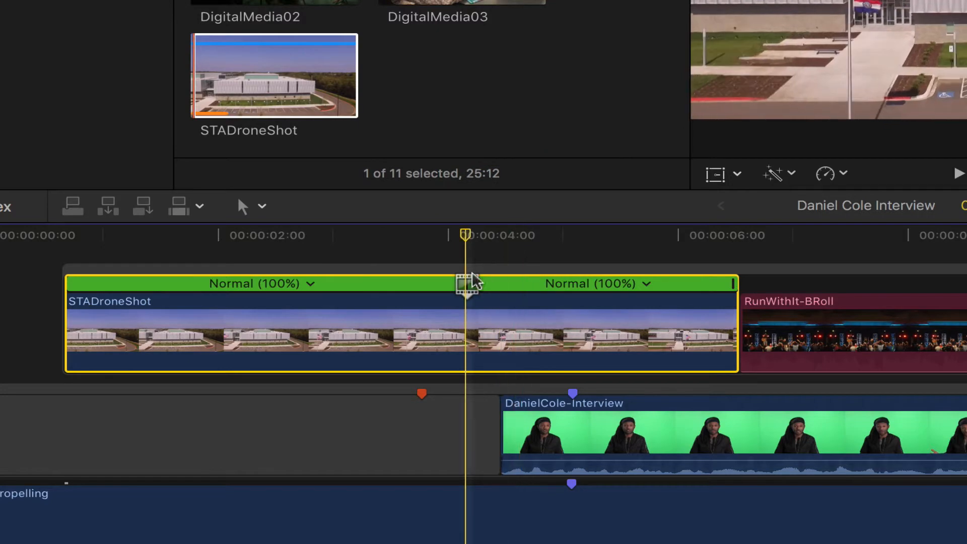
drag(473, 281, 448, 285)
drag(448, 286, 467, 284)
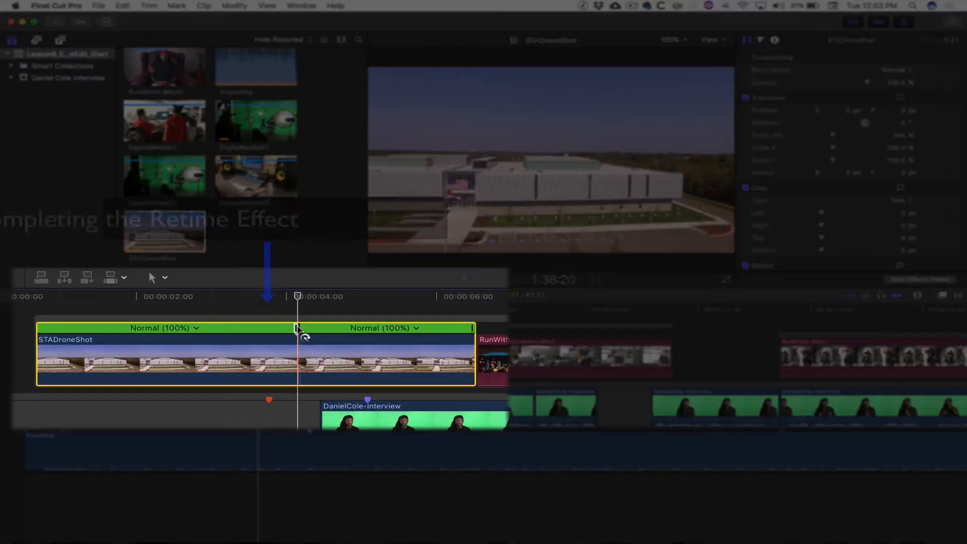
- Set the first speed segment of the STADroneShot clip to Fast at 200%
click(196, 328)
mouse_move(222, 352)
click(323, 355)
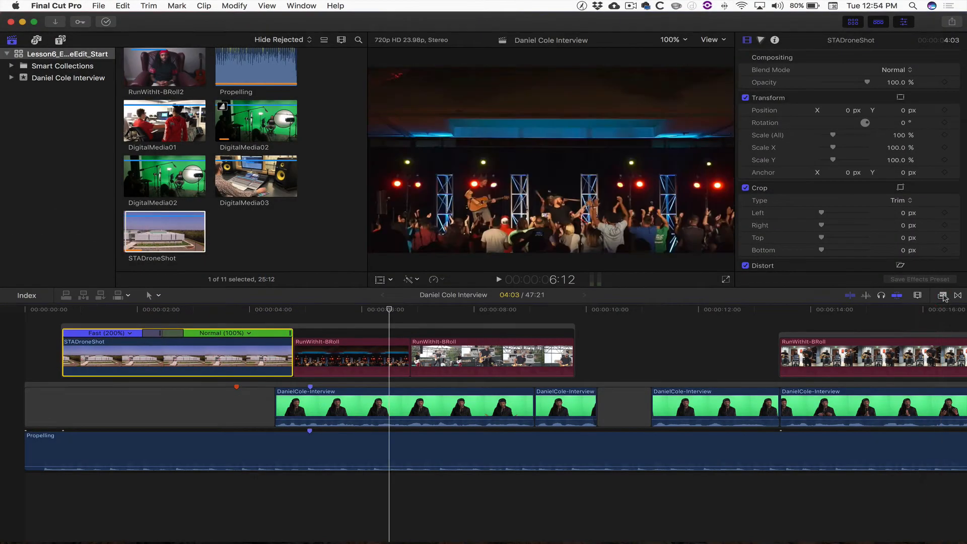
- Apply the Vignette effect from the Stylize video effects to the STADroneShot clip in the timeline
click(942, 296)
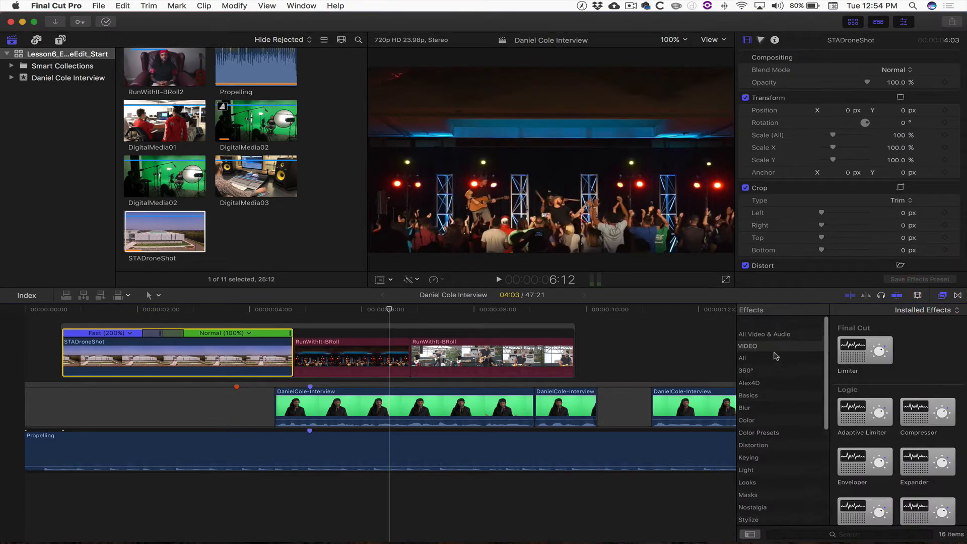
scroll(770, 352, down, 8)
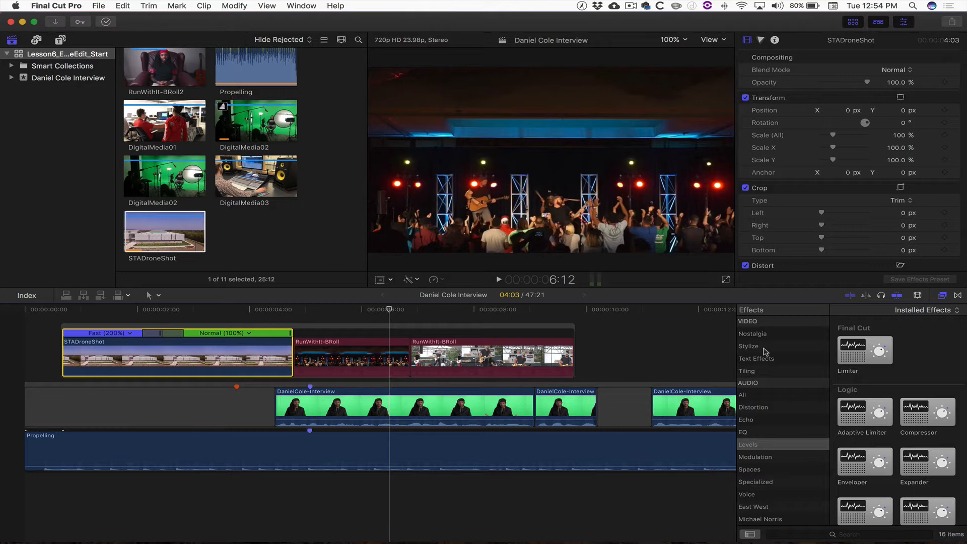
click(749, 347)
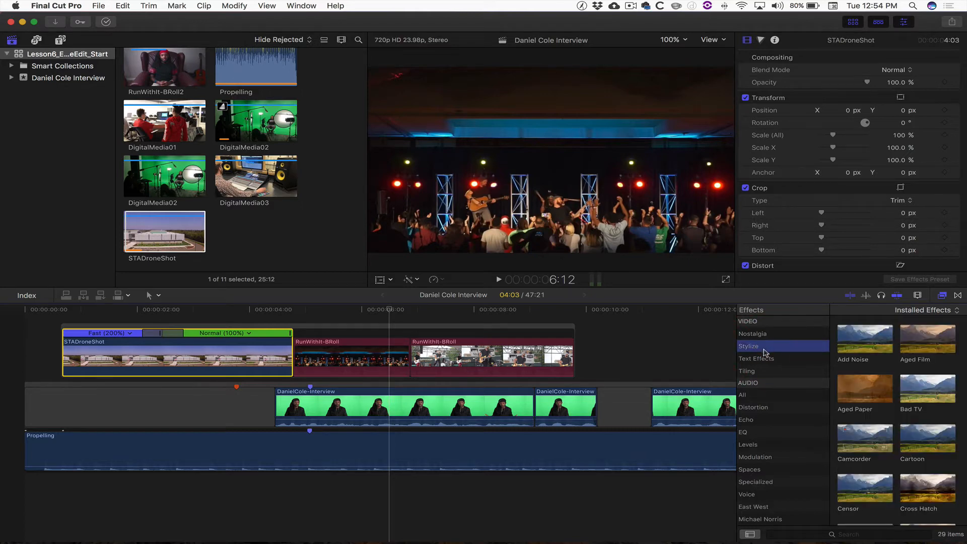
scroll(867, 412, down, 10)
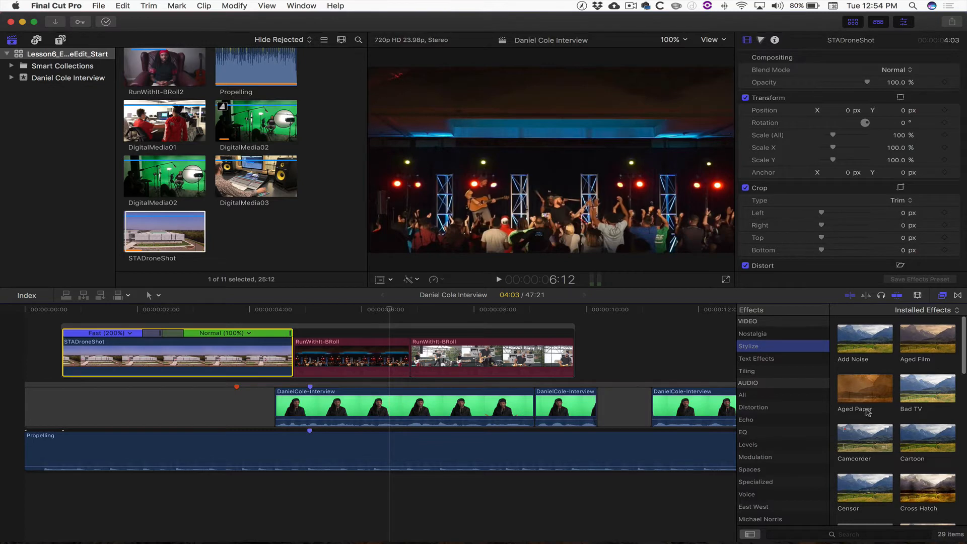
scroll(868, 412, down, 3)
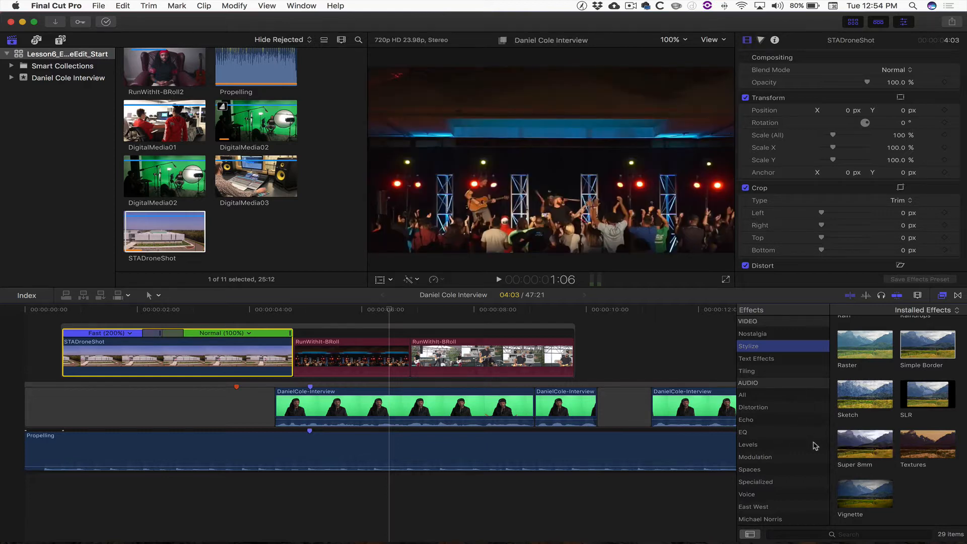
drag(853, 494, 168, 355)
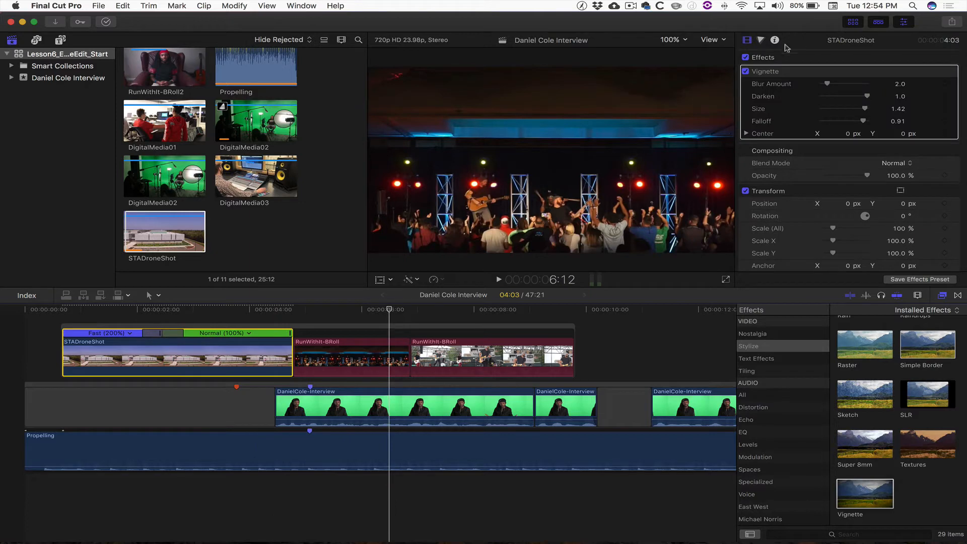
- Apply the Raster effect from the Stylize video effects to the STADroneShot clip in addition to the Vignette
click(789, 74)
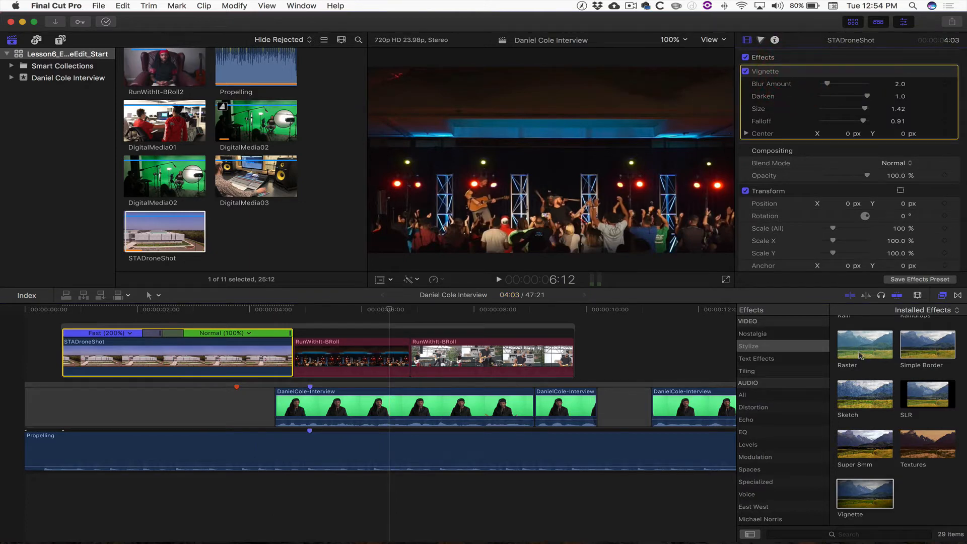
drag(865, 344, 204, 355)
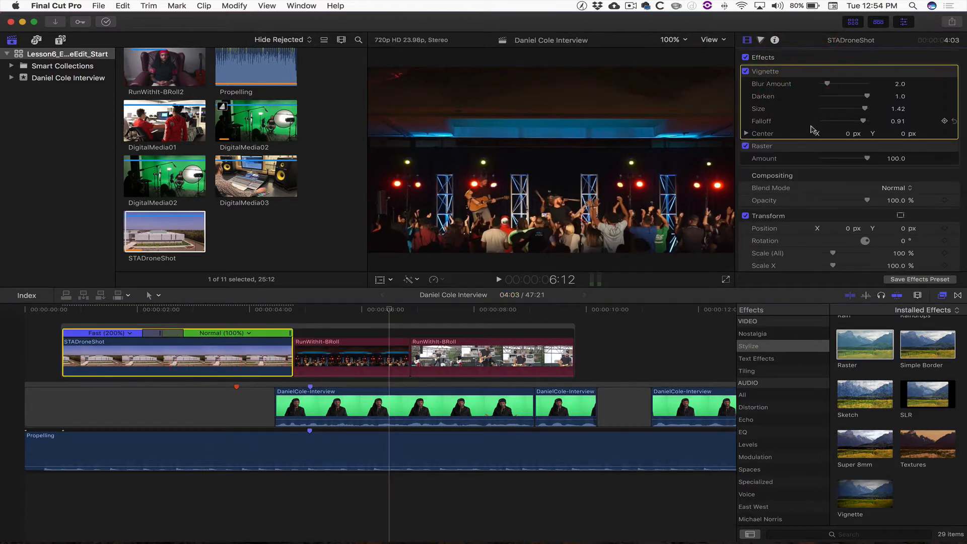
click(803, 146)
- Add a shape mask to the Vignette effect and stretch it wide over the building and taller into the sky
click(854, 71)
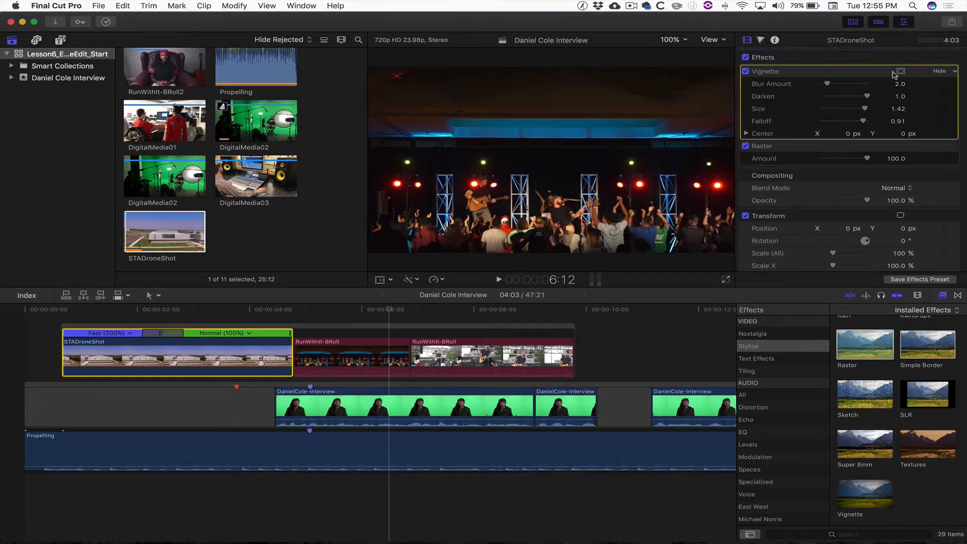
click(900, 71)
click(875, 77)
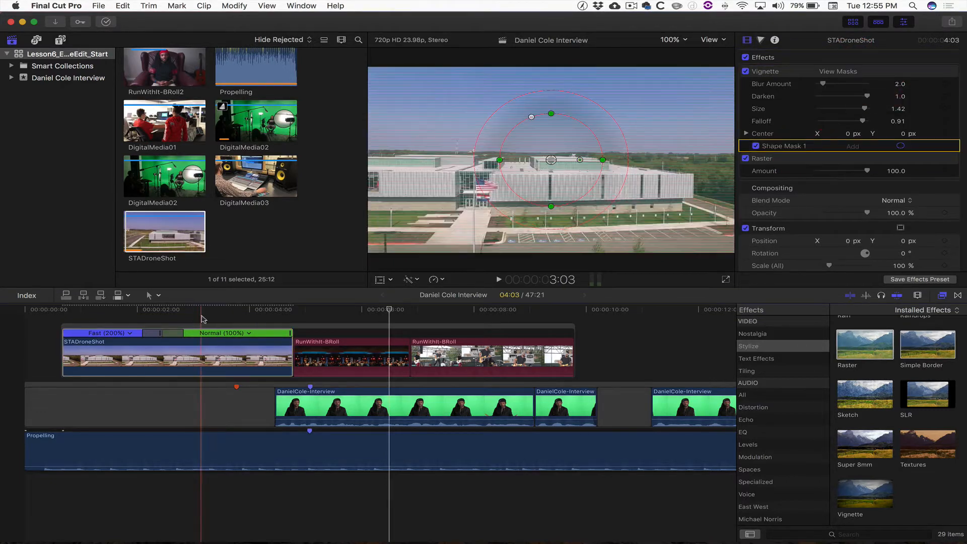
click(173, 307)
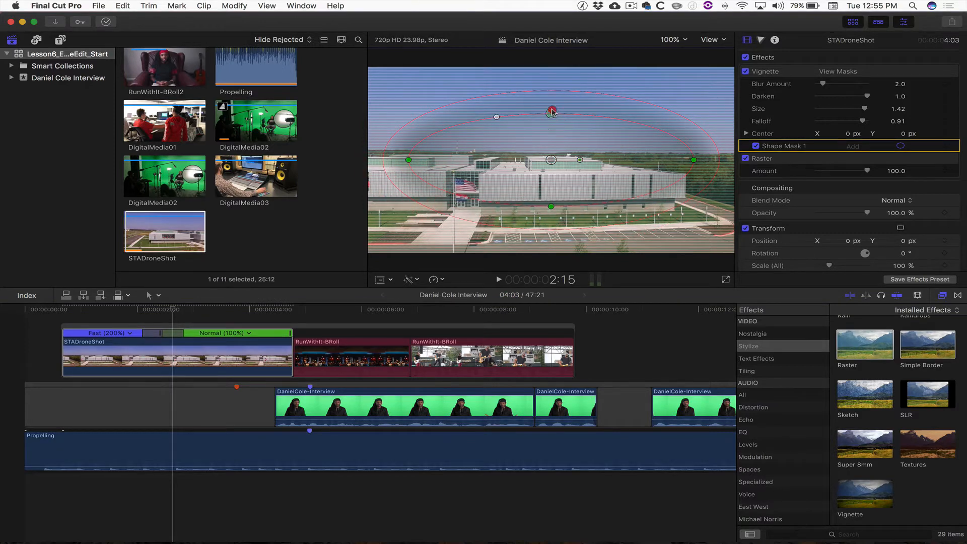
drag(551, 114, 550, 96)
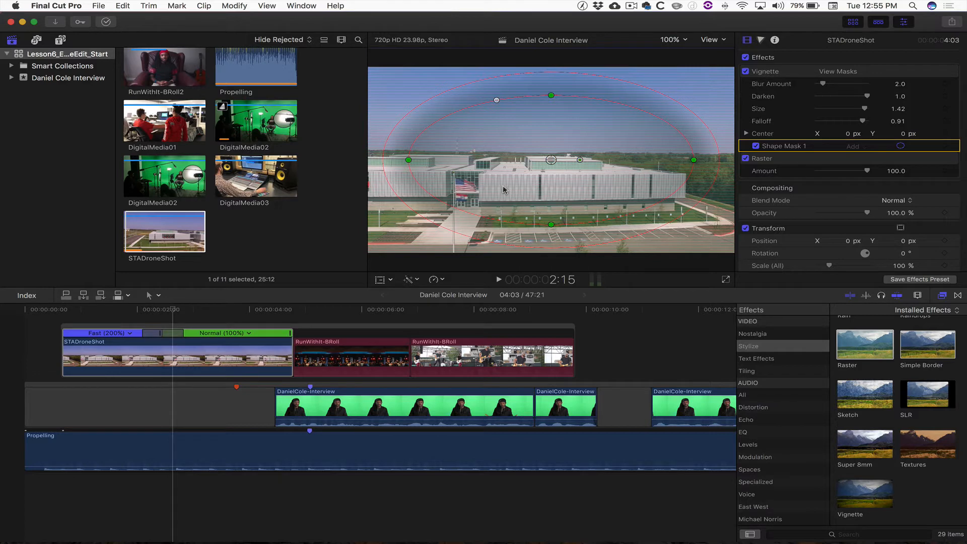
- Delete the Raster effect from the STADroneShot clip, and try deleting the Vignette effect before undoing that deletion
click(781, 159)
key(BackSpace)
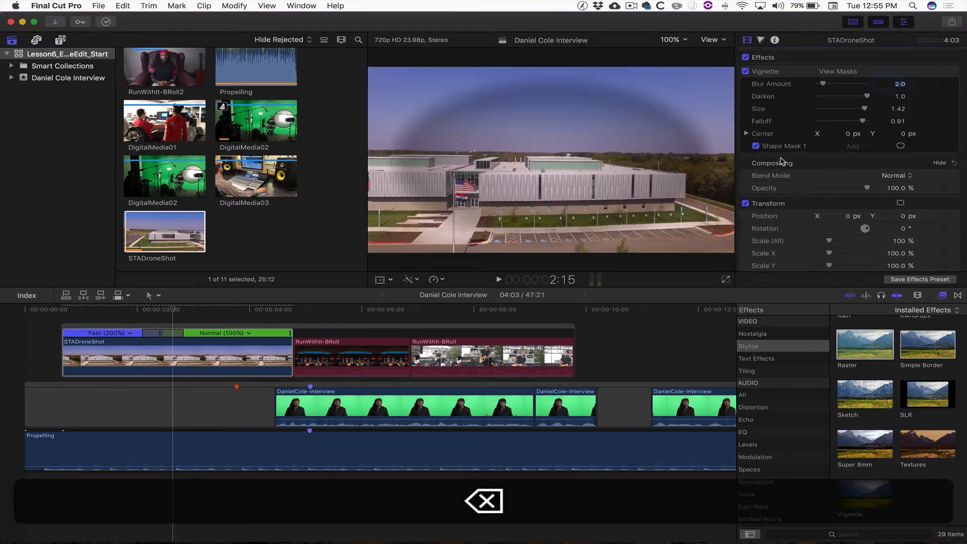
click(783, 71)
key(BackSpace)
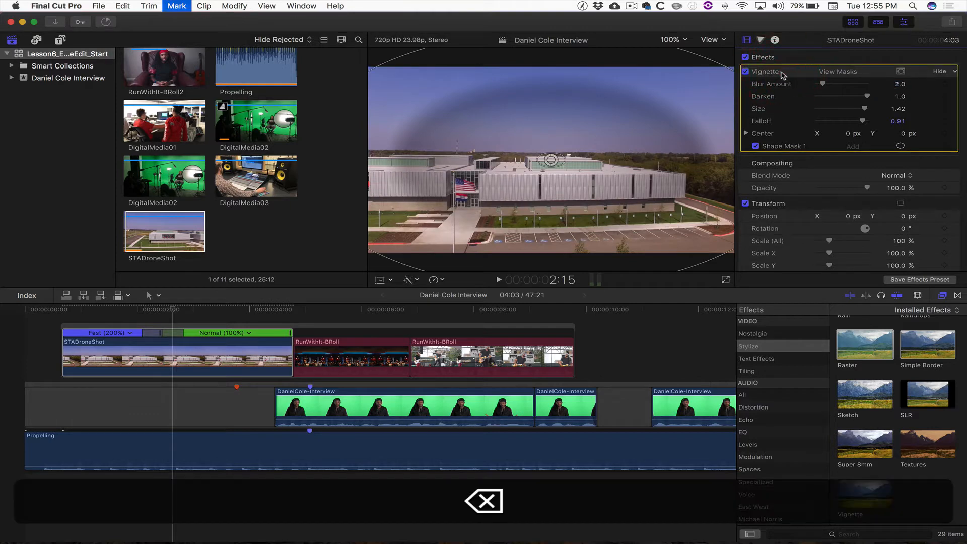
key(super+z)
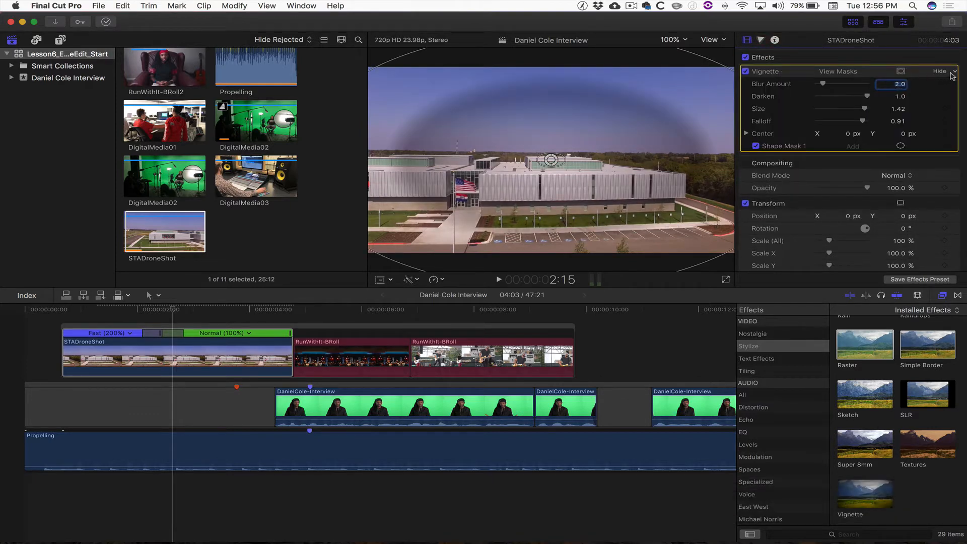
click(952, 74)
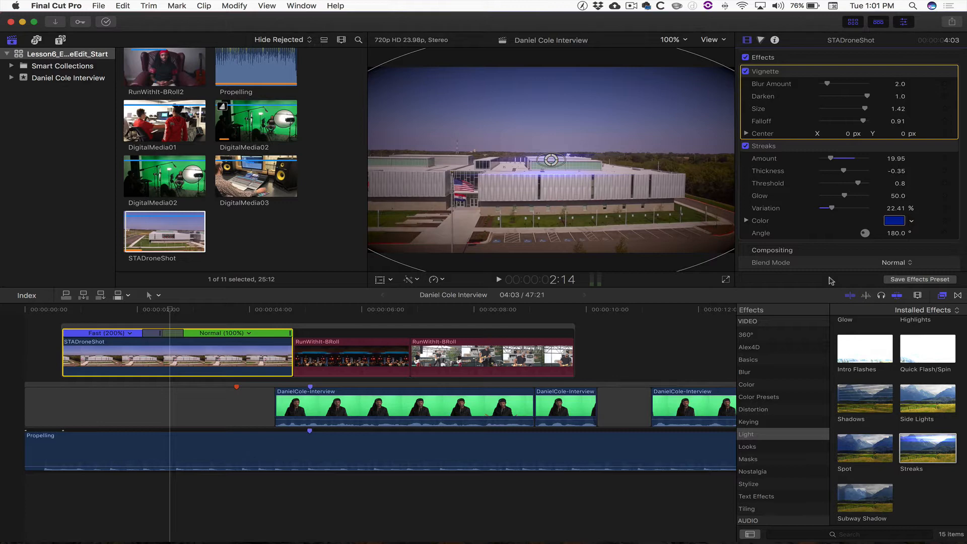
- Check the categories available for saving the Vignette and Streaks effects as a preset, and close the dialog without saving
click(909, 279)
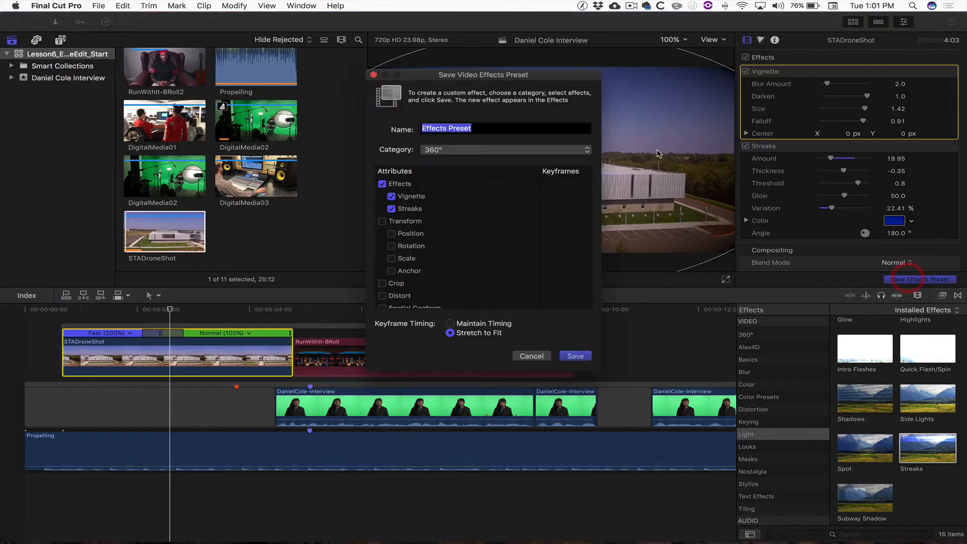
click(493, 150)
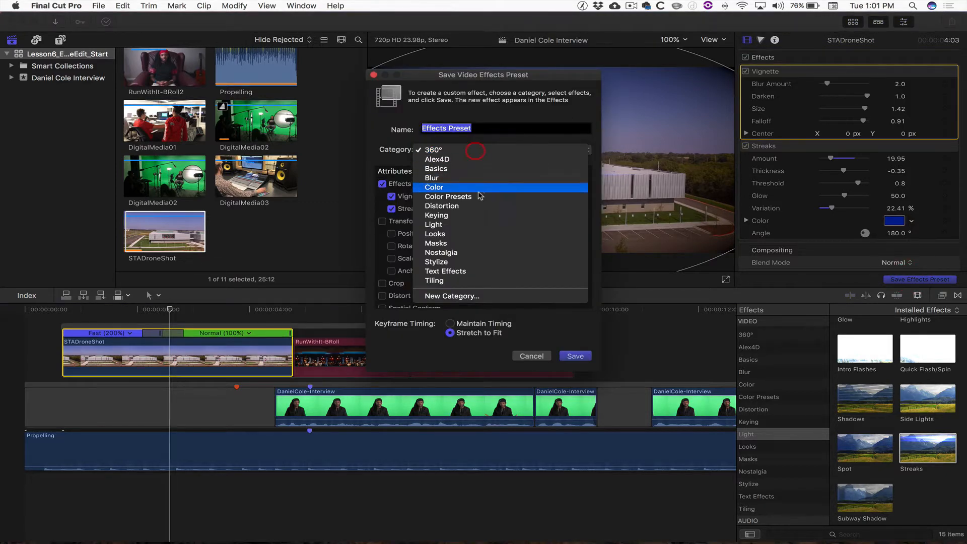
click(507, 352)
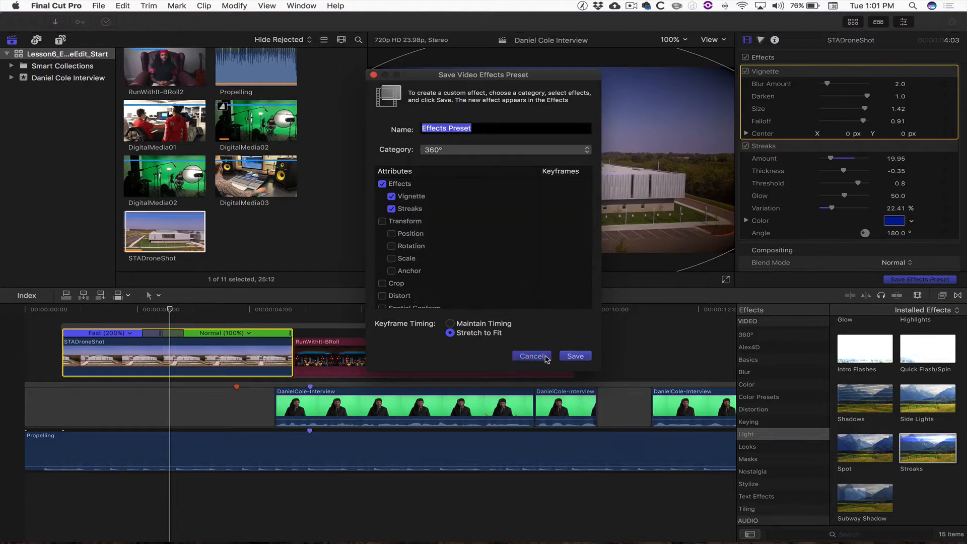
click(543, 357)
- Make Streaks the default video effect and apply it to the second RunWithIt-BRoll clip in the timeline
right_click(924, 448)
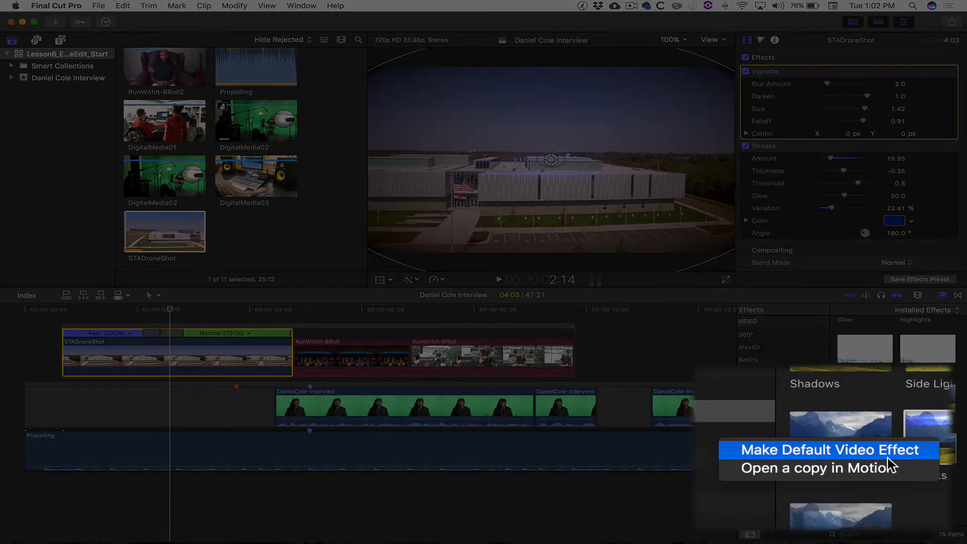
click(888, 457)
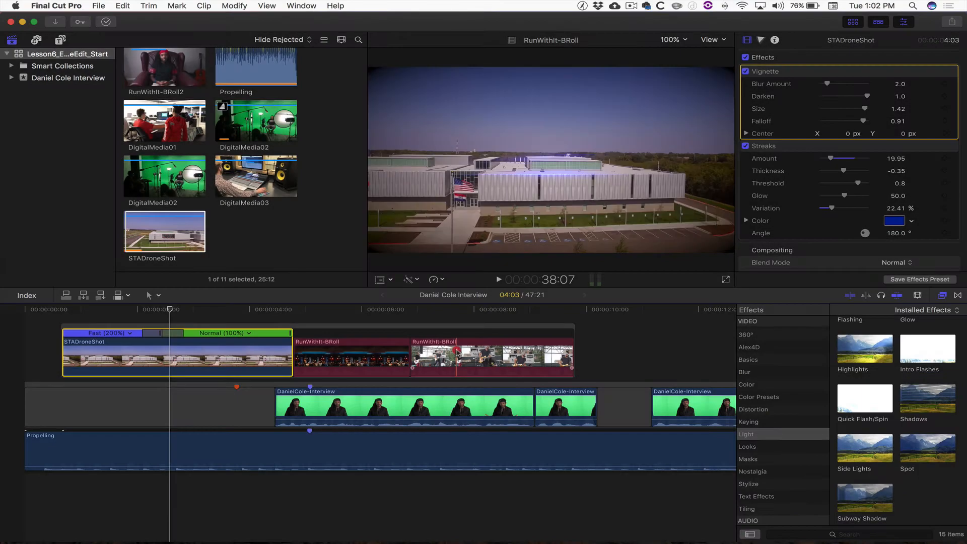
click(455, 351)
key(alt+e)
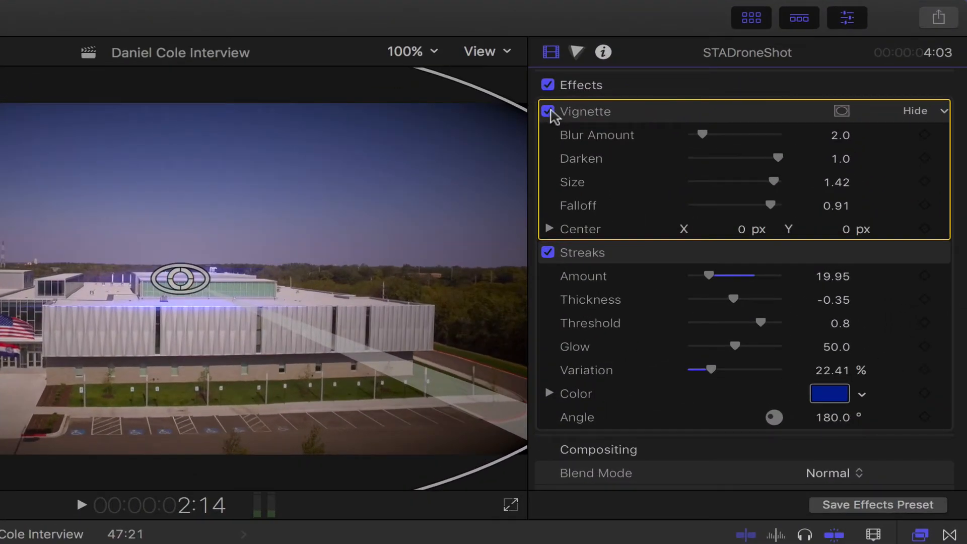
- Try deleting the Streaks effect and switching the Vignette effect off and on for the STADroneShot clip, and undo the changes
click(616, 255)
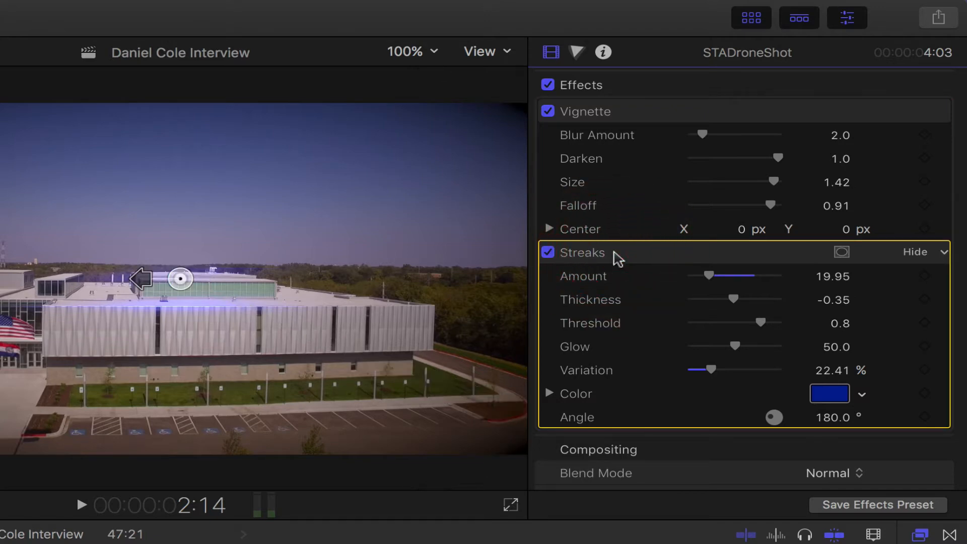
key(BackSpace)
click(548, 110)
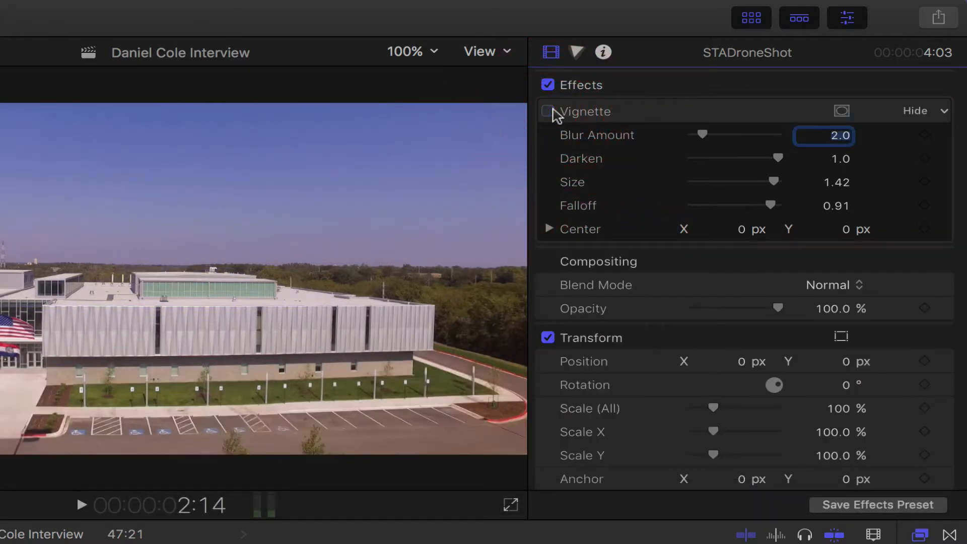
click(549, 110)
click(548, 111)
key(super+z)
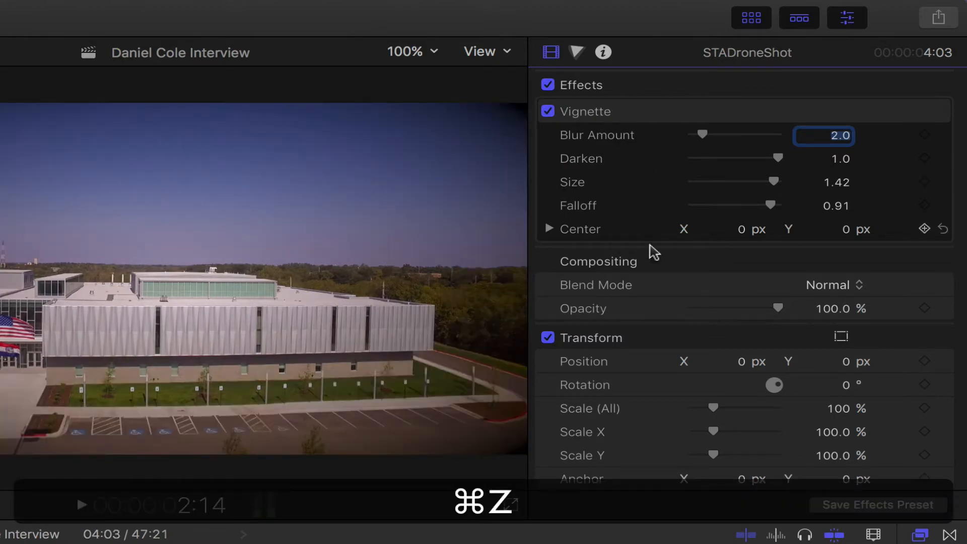
click(76, 543)
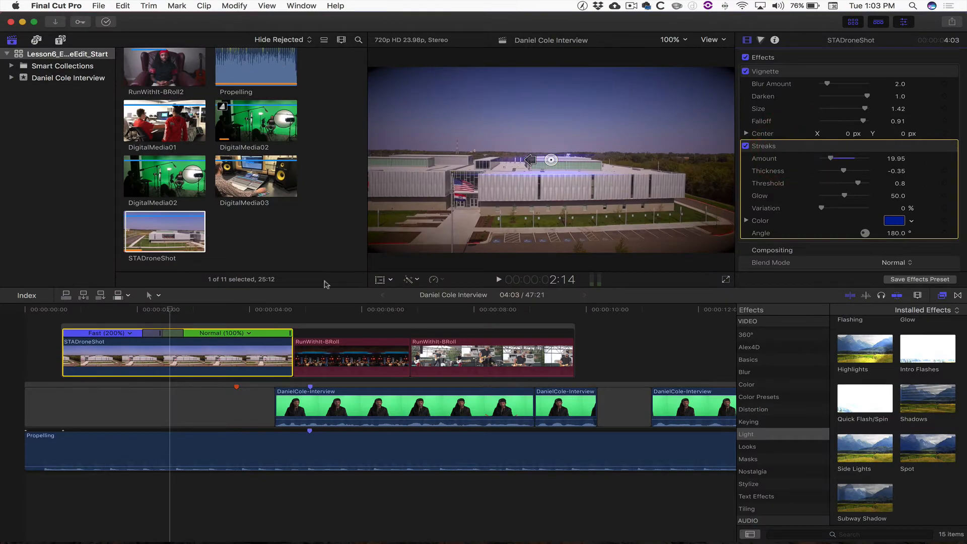
- Remove the Streaks and Vignette attributes from the STADroneShot clip, leaving Retiming out of the removal
click(153, 356)
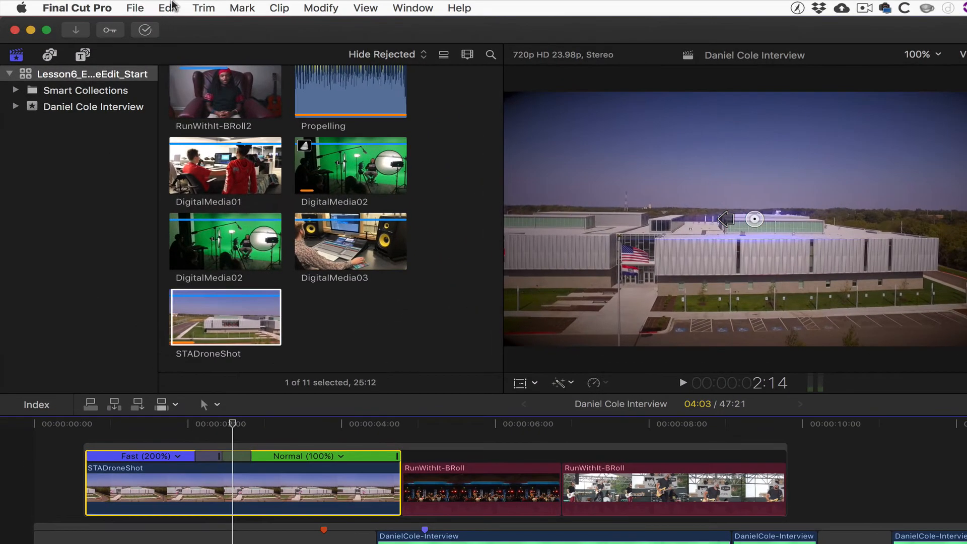
click(170, 7)
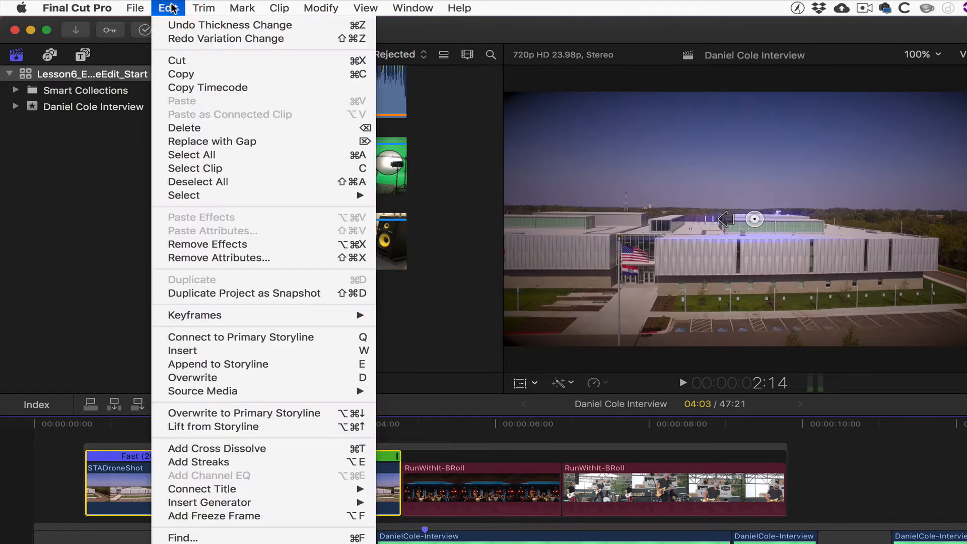
click(276, 257)
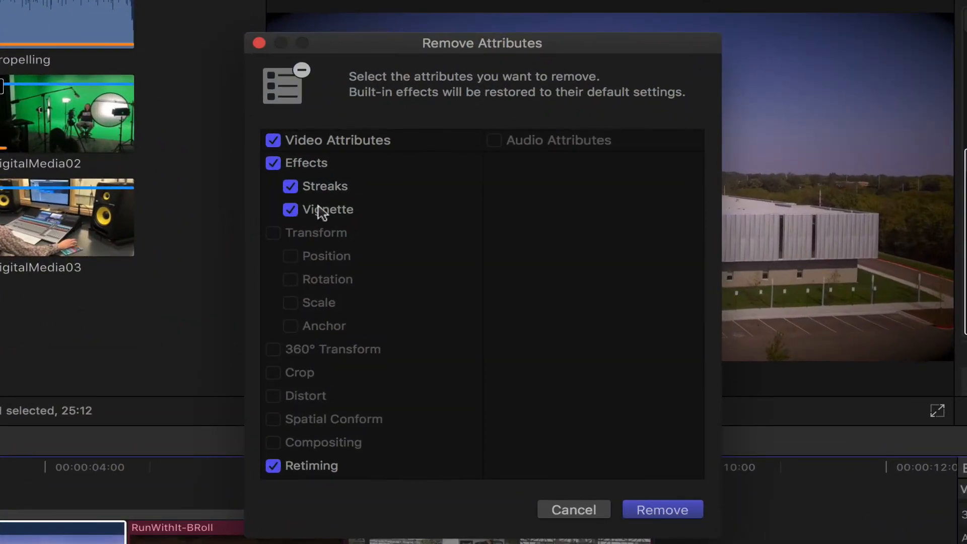
click(274, 466)
click(657, 510)
- Apply the Gaussian blur effect to the STADroneShot clip and reduce the viewer zoom to 50%
click(776, 373)
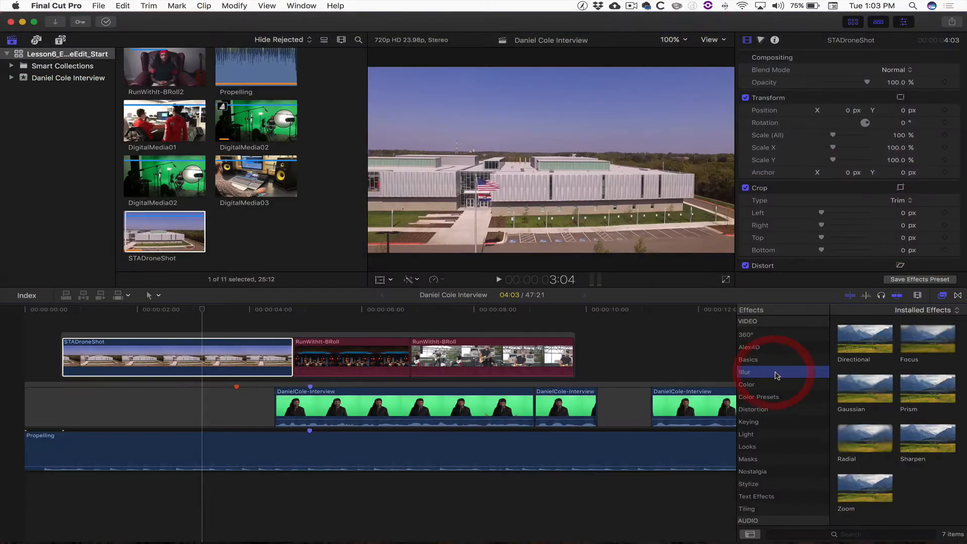
drag(873, 402, 214, 365)
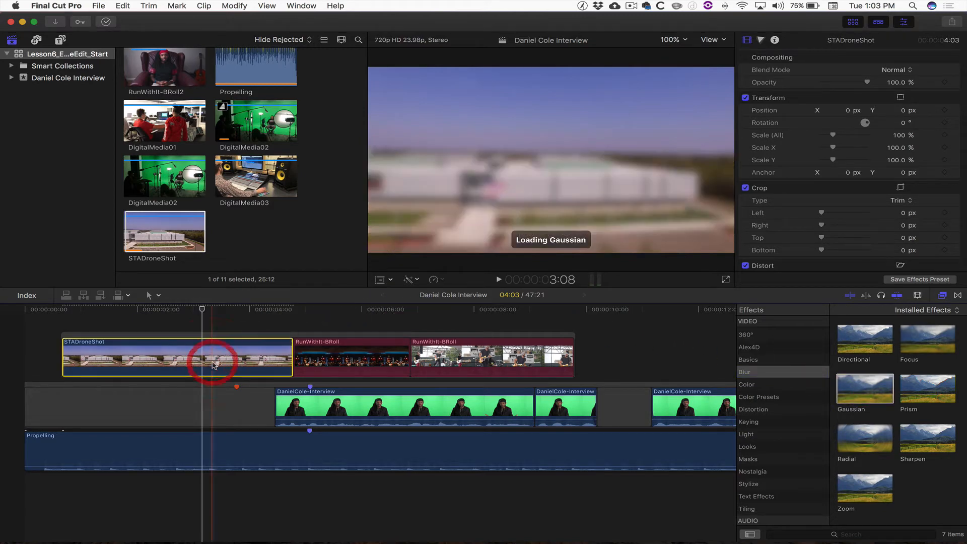
click(610, 159)
key(super+minus)
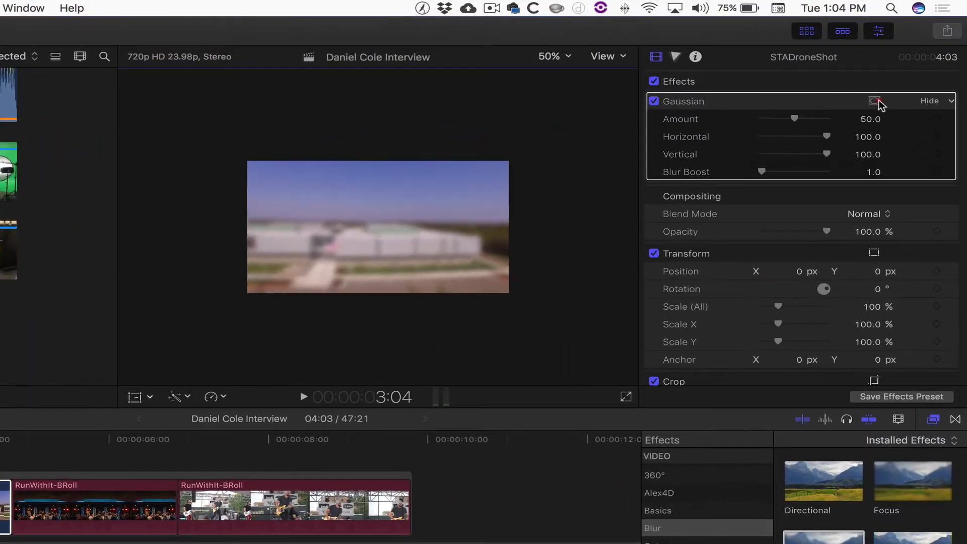
- Add a shape mask to the Gaussian effect, widen it, tilt it slightly and shift it toward the building's left part
click(905, 71)
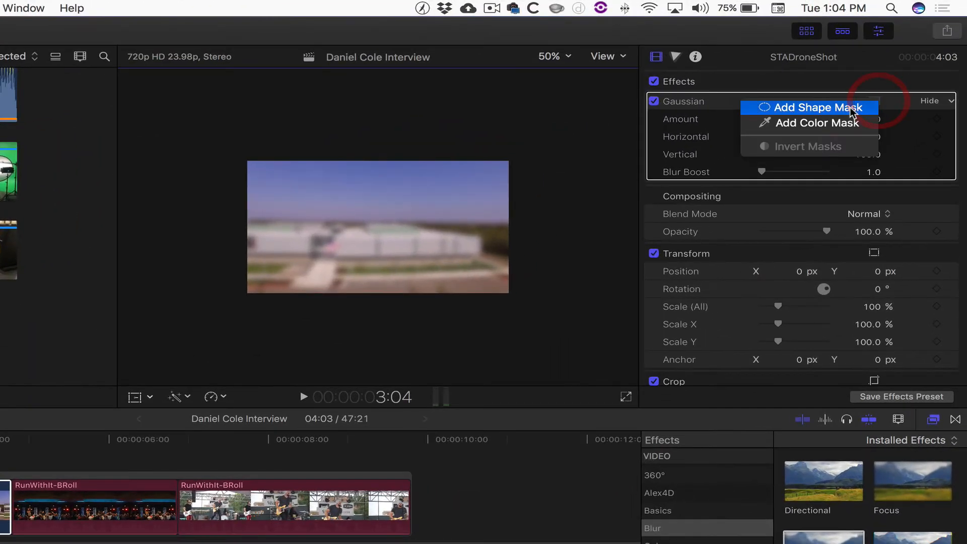
click(849, 108)
drag(339, 227, 264, 226)
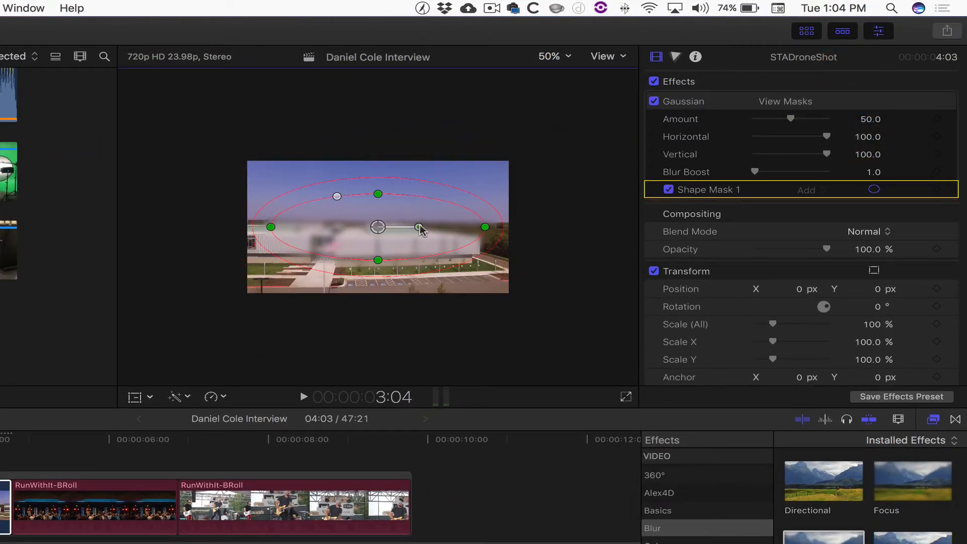
drag(419, 226, 360, 230)
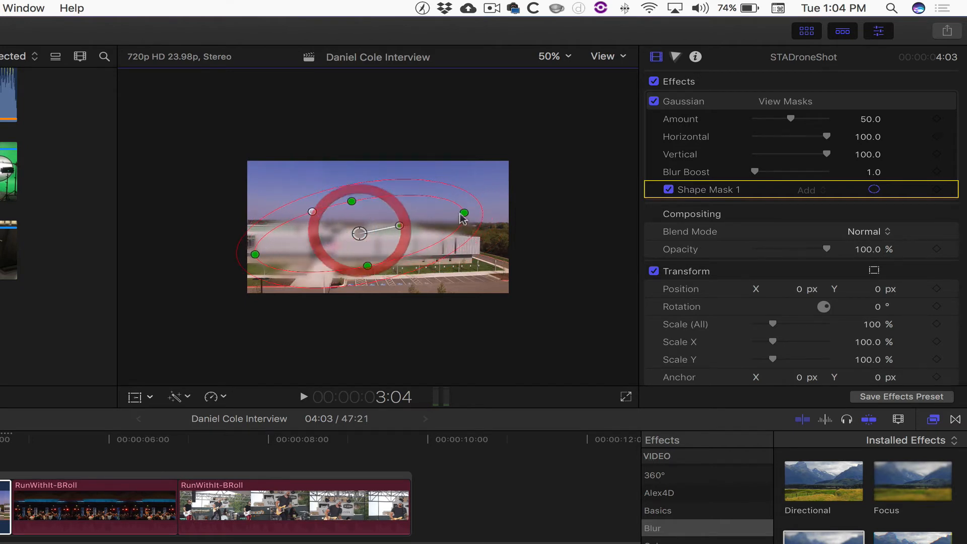
- Add a second shape mask to the Gaussian effect, stretch and tilt it, and place it over the building's right end
click(873, 102)
click(850, 107)
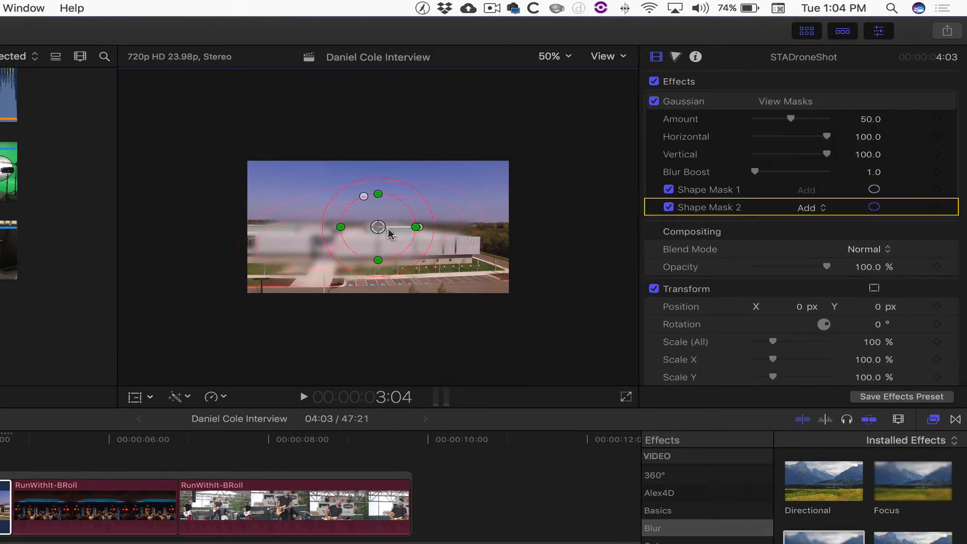
drag(377, 227, 495, 279)
drag(481, 272, 537, 299)
drag(459, 262, 456, 246)
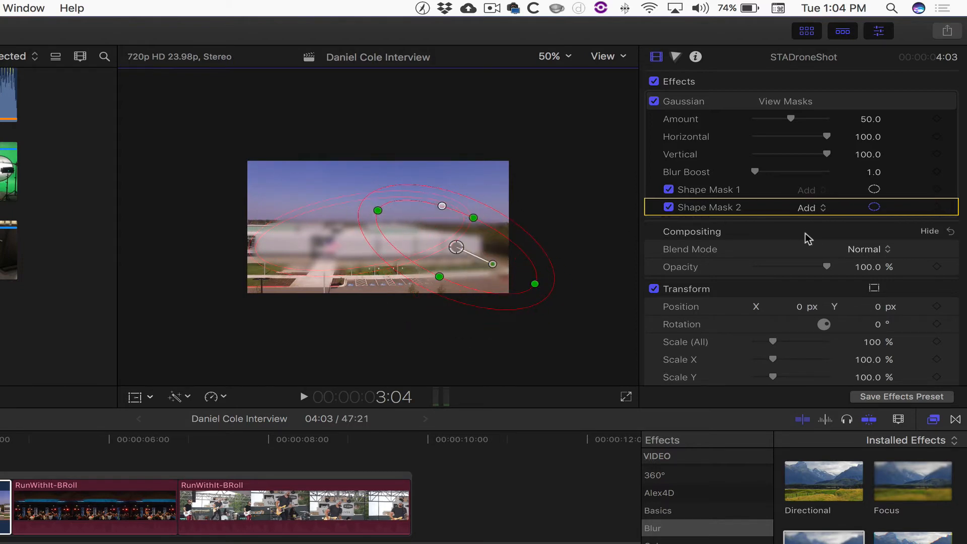
- Widen Shape Mask 1 across the building and reshape Shape Mask 2 over the building's right part
click(723, 191)
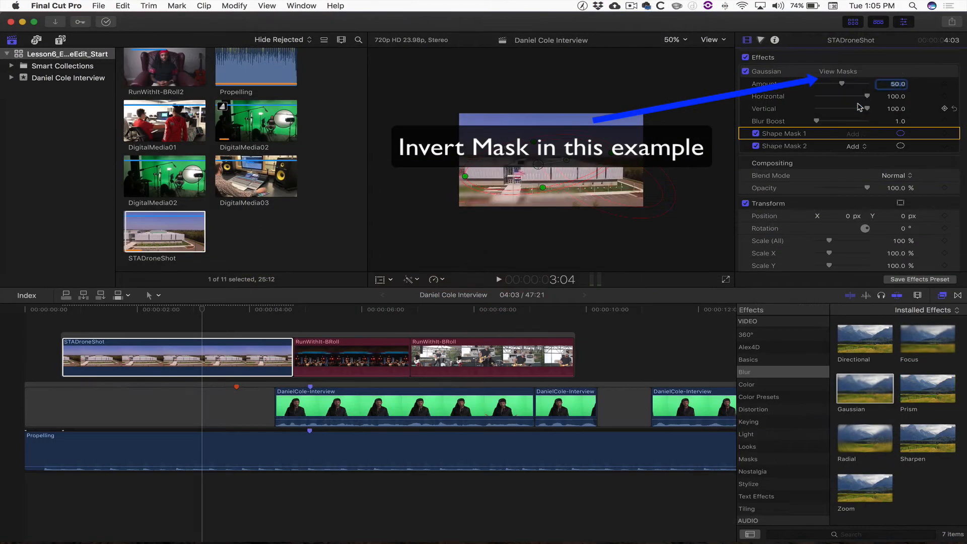
drag(465, 176, 437, 181)
drag(619, 185, 680, 173)
drag(593, 173, 629, 174)
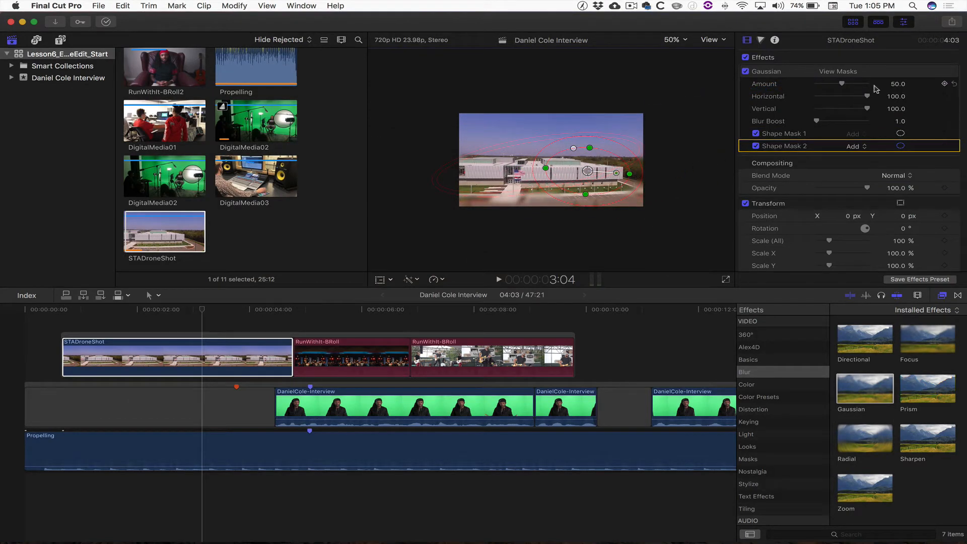
- Display the Gaussian effect's masks in the viewer and set Shape Mask 2's blend mode to Subtract
click(847, 73)
click(862, 145)
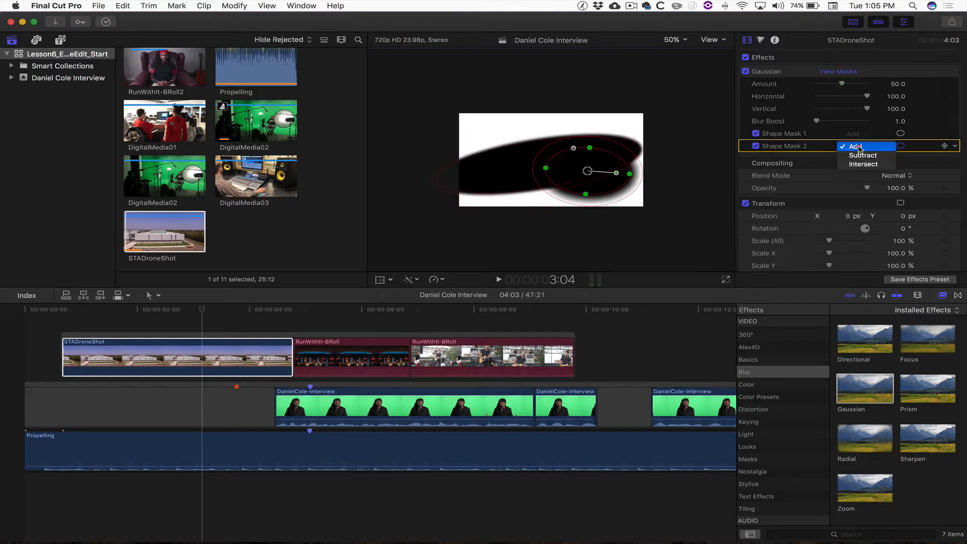
click(861, 156)
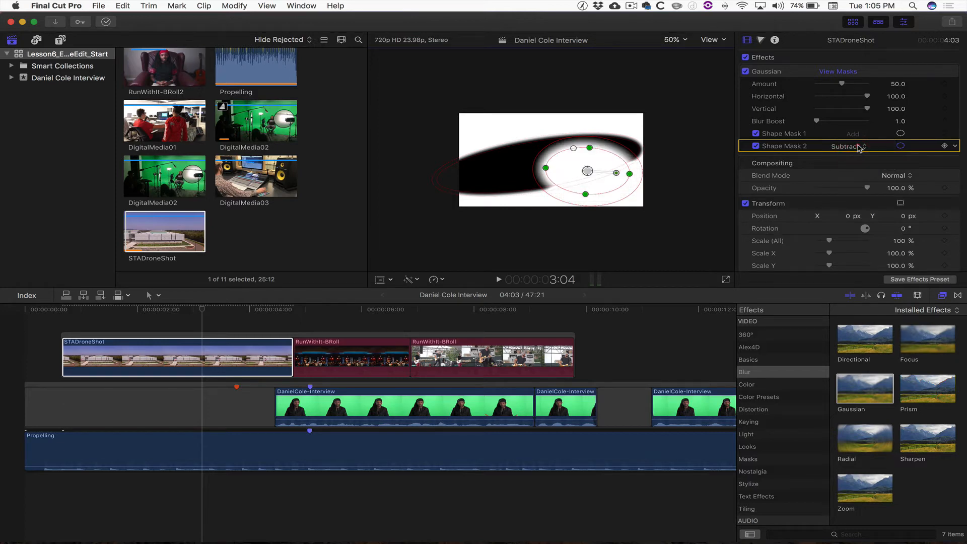
- Try Intersect as Shape Mask 2's blend mode, and set the mode back to Add
click(859, 147)
click(858, 156)
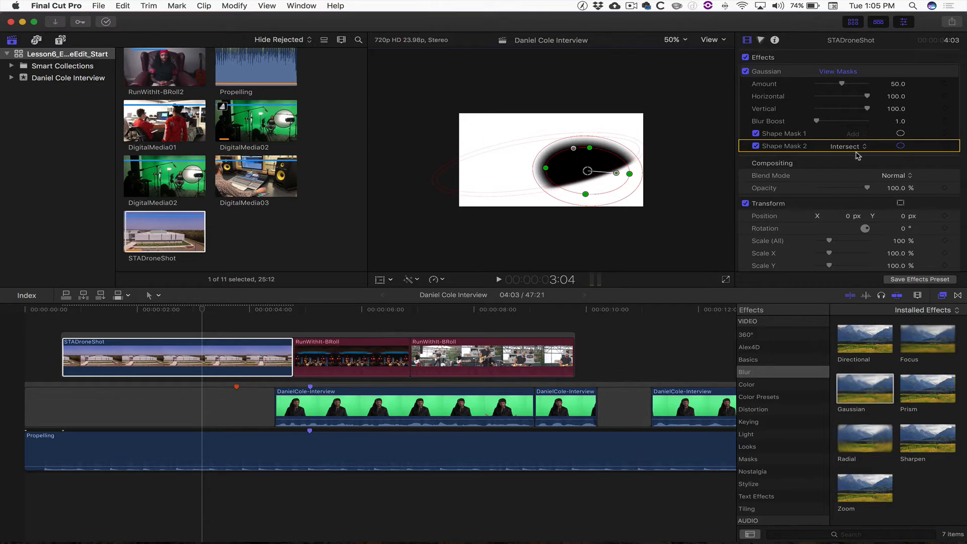
click(858, 147)
click(859, 130)
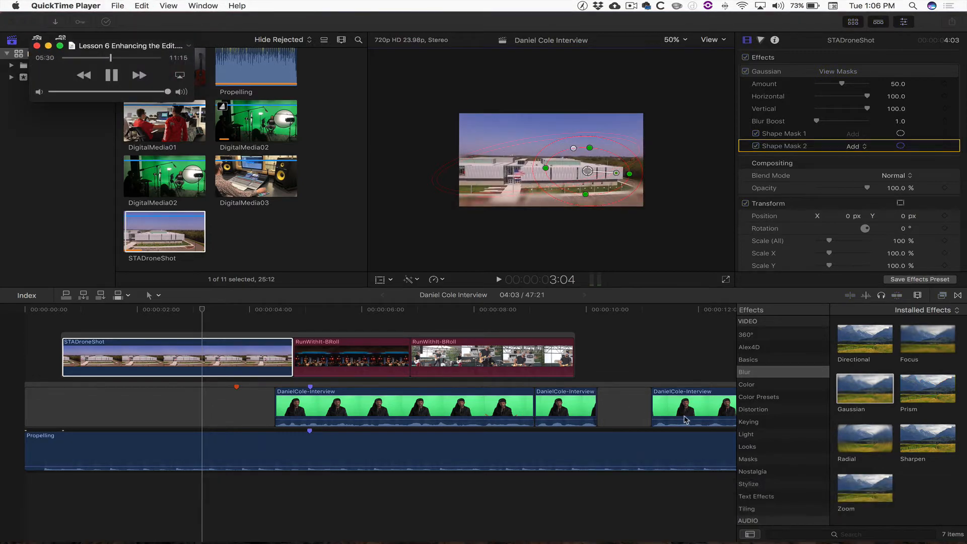
- Open the transitions browser, look through the Custom and All categories, and display the Lights transitions
click(957, 296)
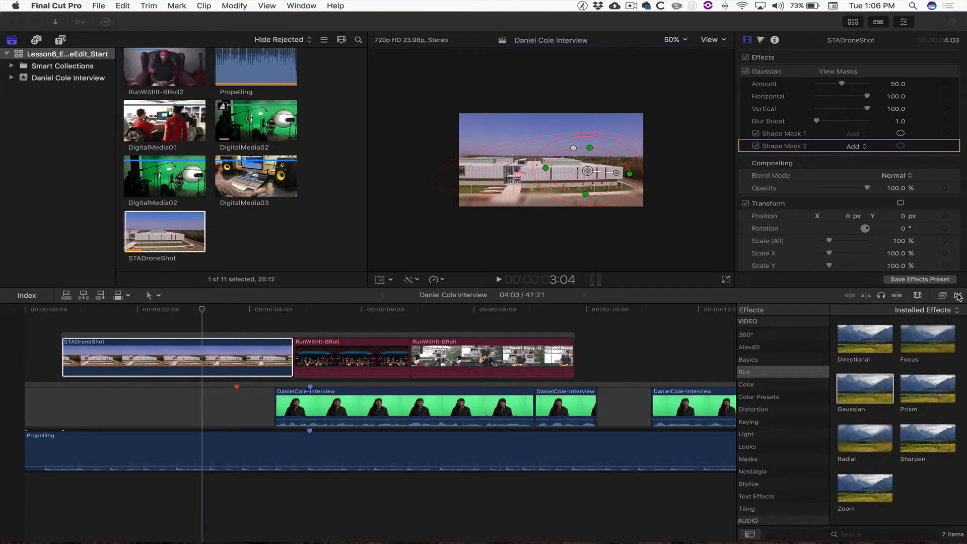
click(958, 296)
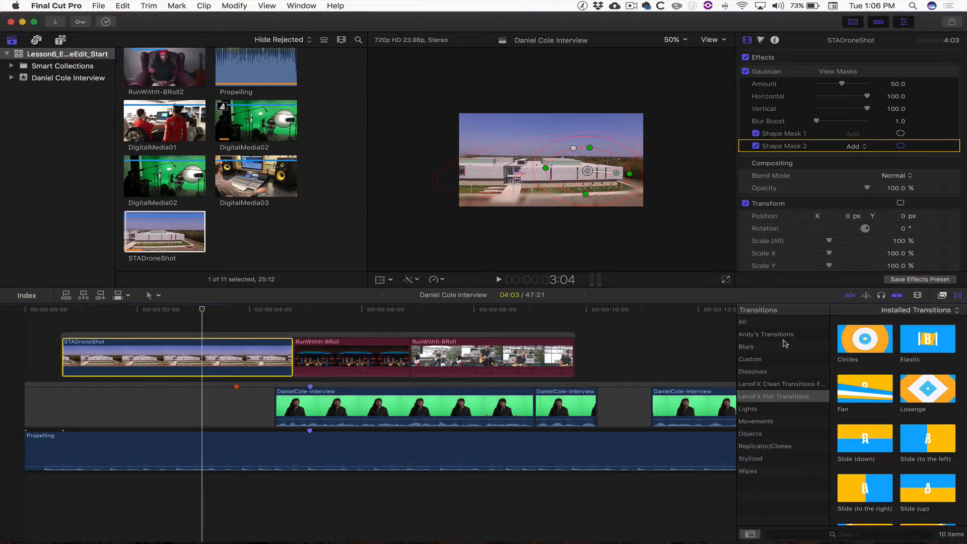
click(770, 360)
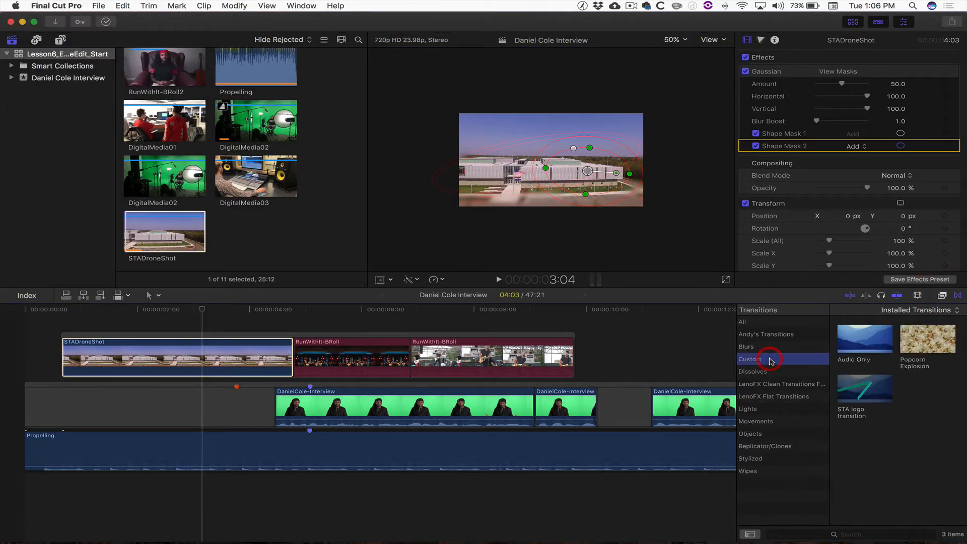
click(774, 325)
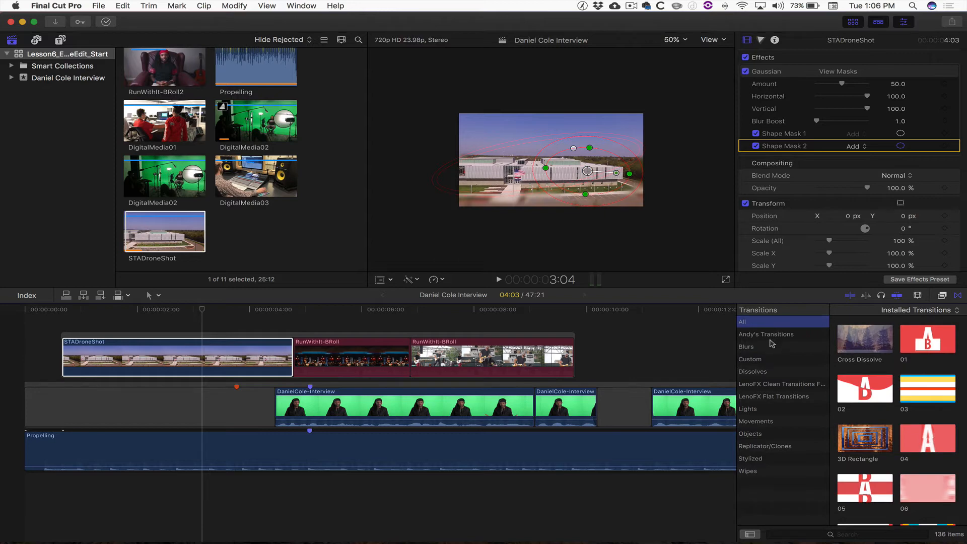
click(187, 348)
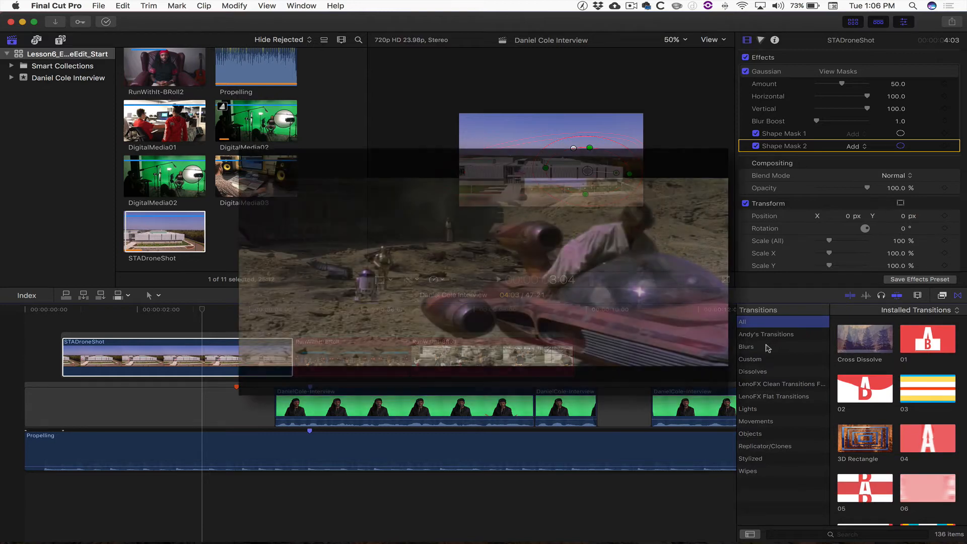
click(185, 347)
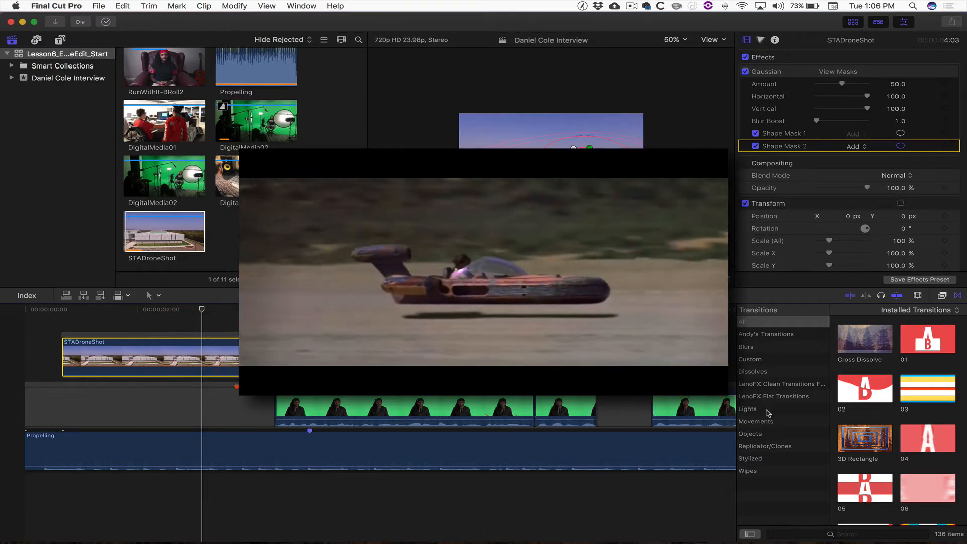
click(749, 408)
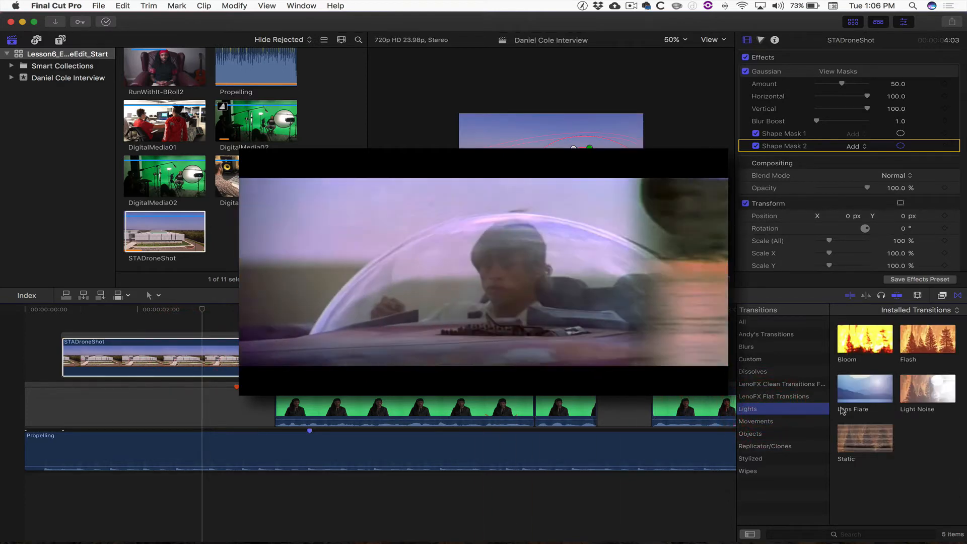
- Lower the Amount of the STADroneShot clip's Gaussian effect to 14.73
click(639, 247)
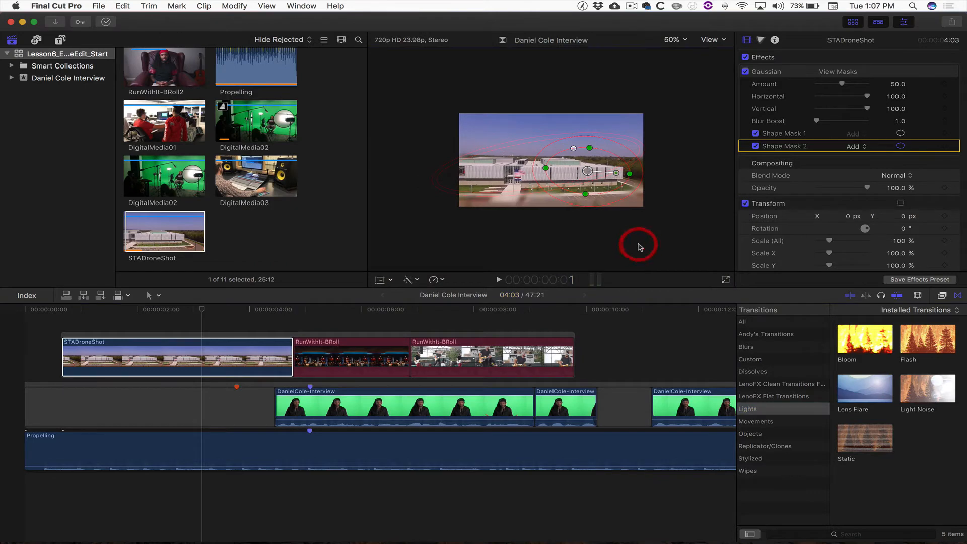
key(shift+z)
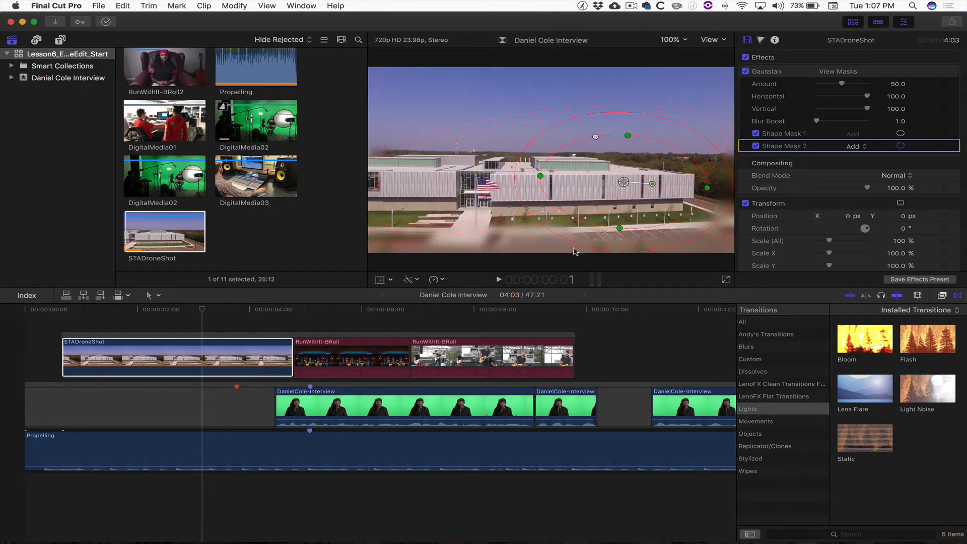
click(206, 355)
click(785, 74)
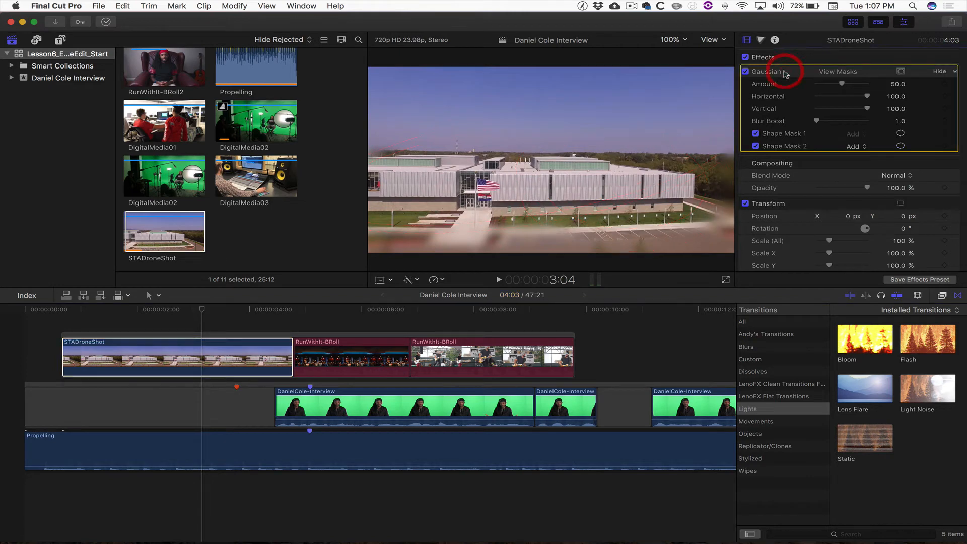
drag(844, 86, 825, 85)
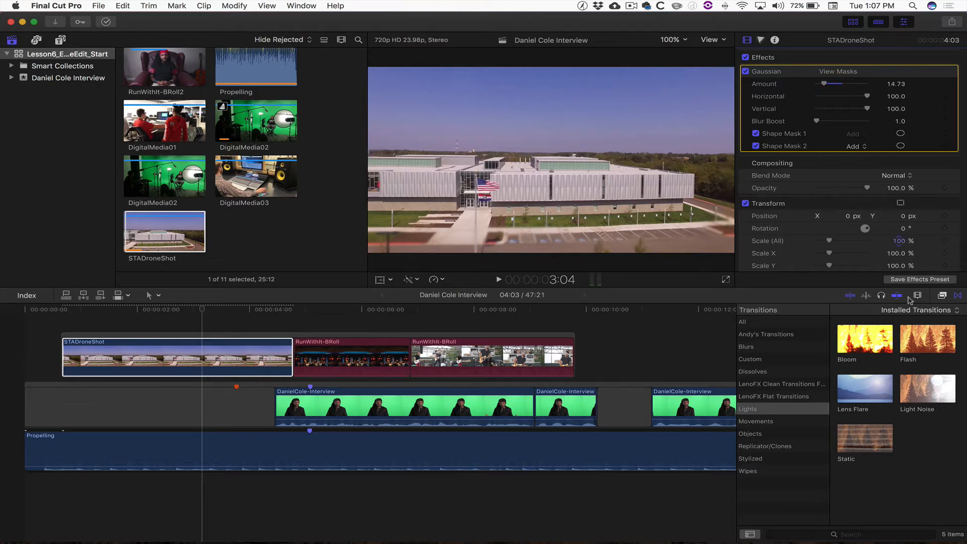
- Apply the Lens Flare transition to both ends of the selected STADroneShot clip, and undo it
click(40, 365)
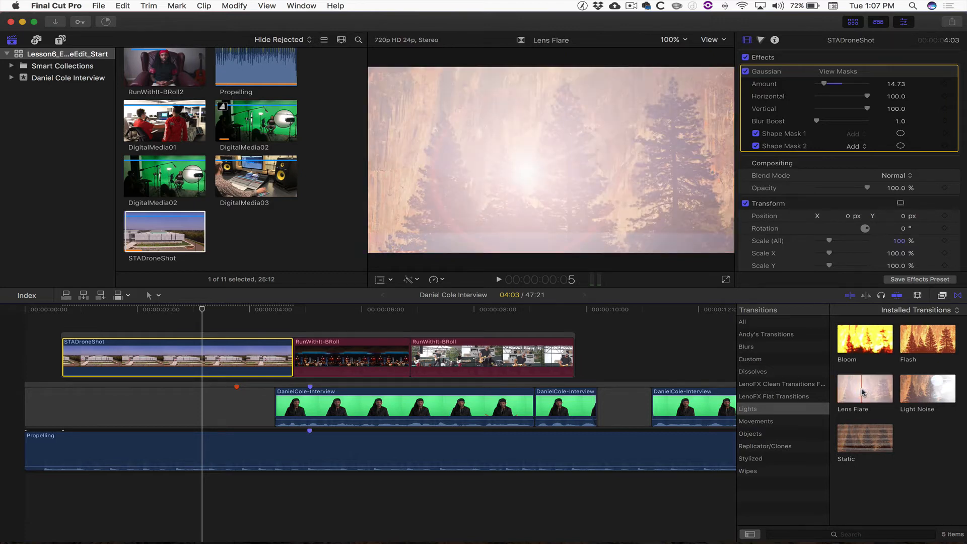
double_click(862, 392)
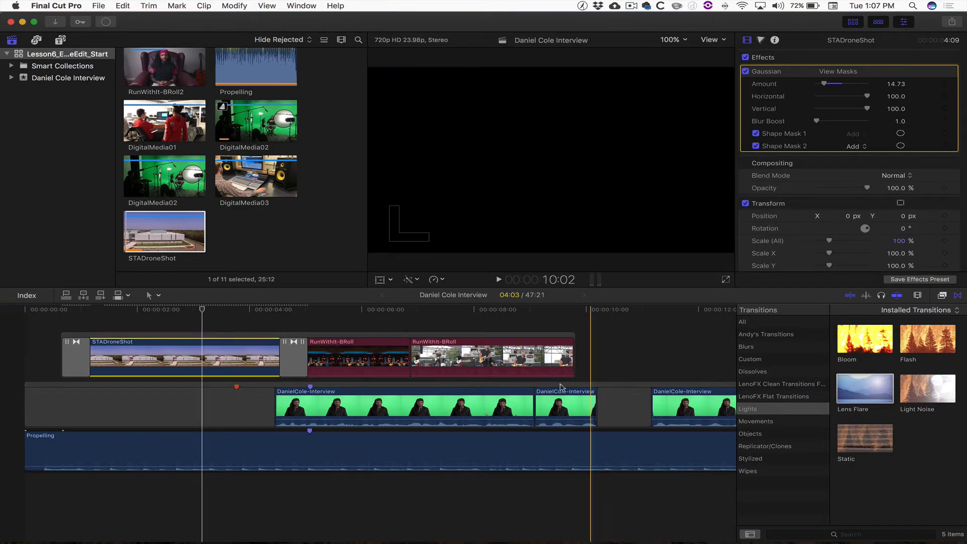
key(super+z)
- Add the default transition at the edit point between STADroneShot and the first RunWithIt-BRoll clip, and undo it
click(290, 359)
key(super+t)
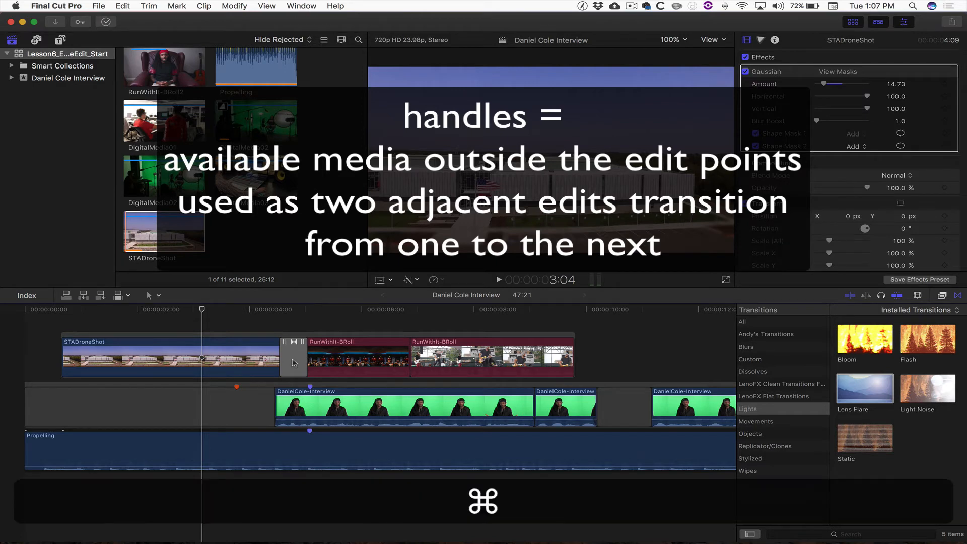
key(super+z)
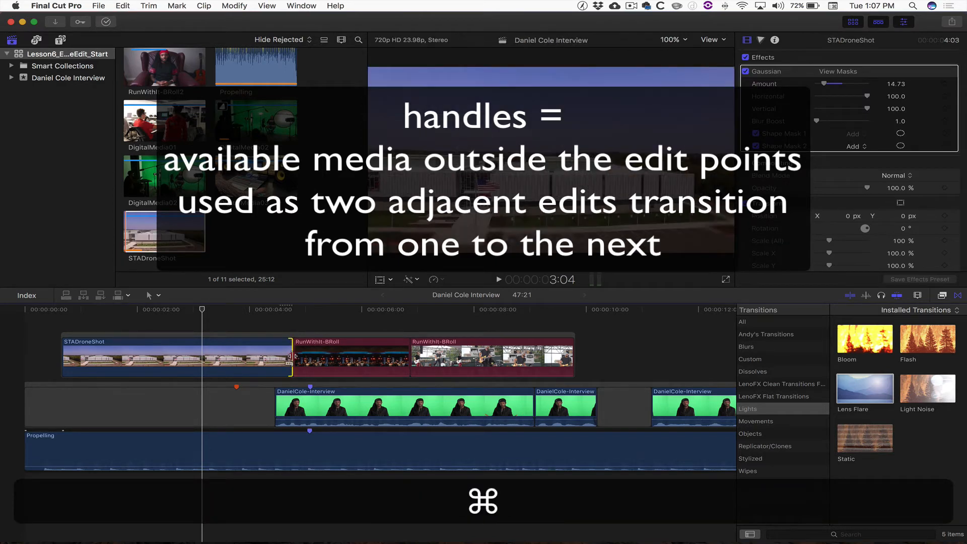
- Examine the edit points of the STADroneShot and RunWithIt-BRoll clips for available handles, including both ends of STADroneShot
click(292, 358)
click(291, 360)
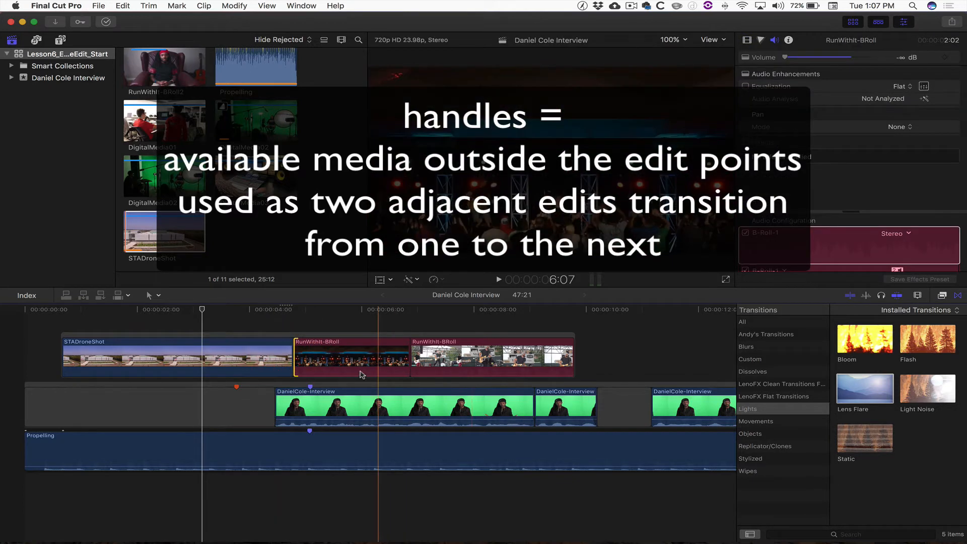
click(409, 357)
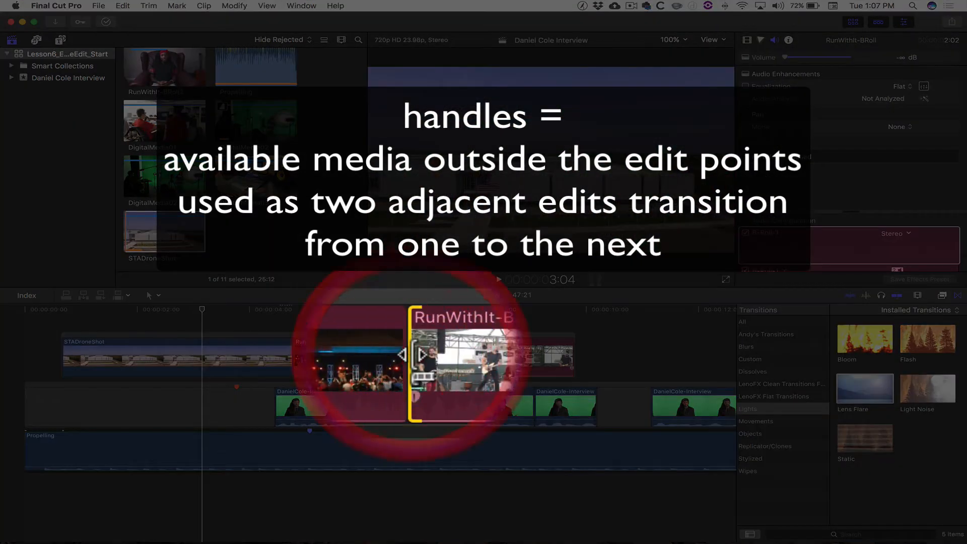
key(Return)
key(KP_Enter)
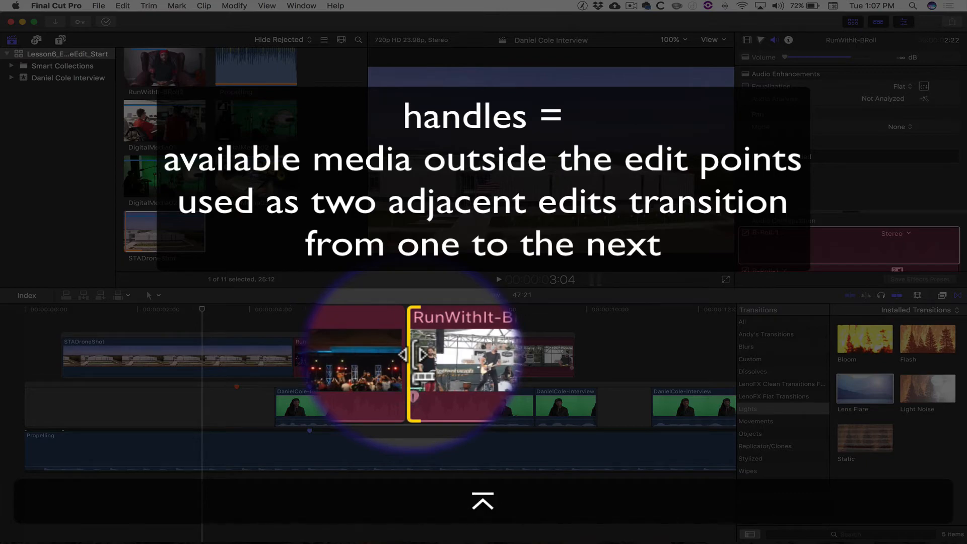
click(291, 355)
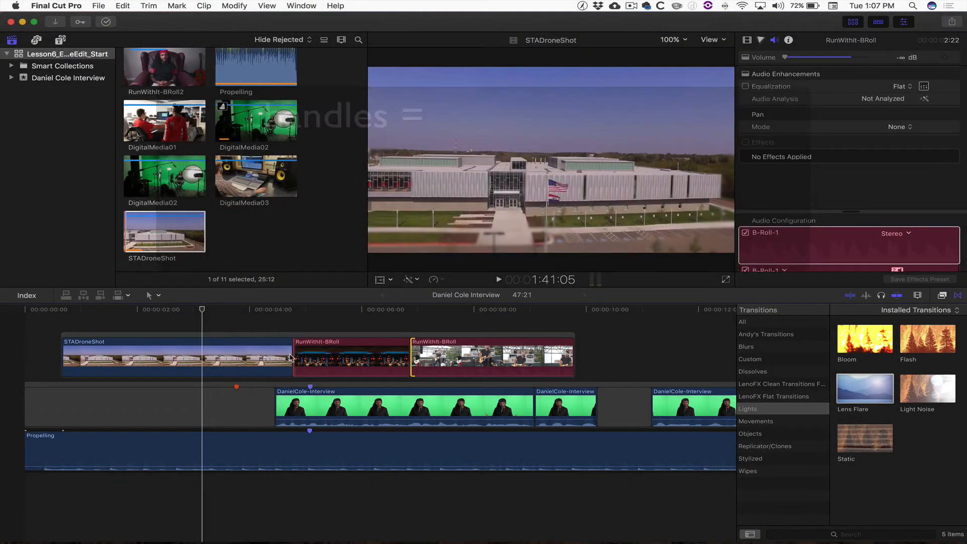
drag(290, 355, 287, 356)
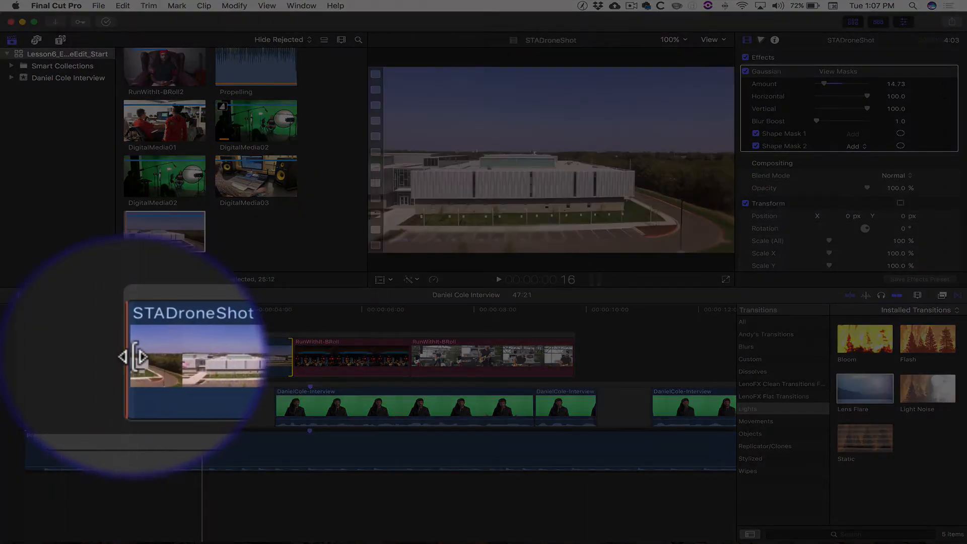
drag(64, 357, 52, 357)
drag(132, 357, 44, 361)
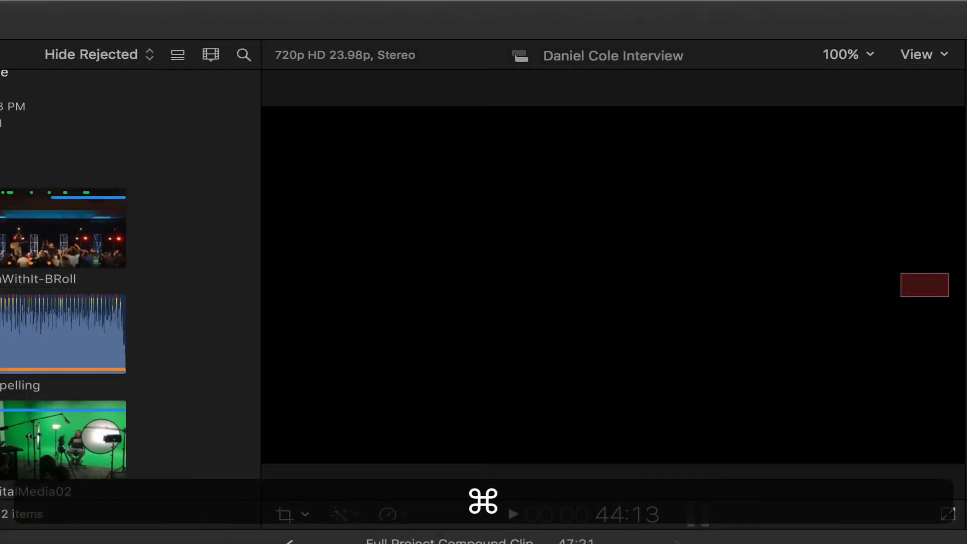
- Try adding the default transition where media handles are missing, and choose to create it by overlapping the media
key(ctrl+t)
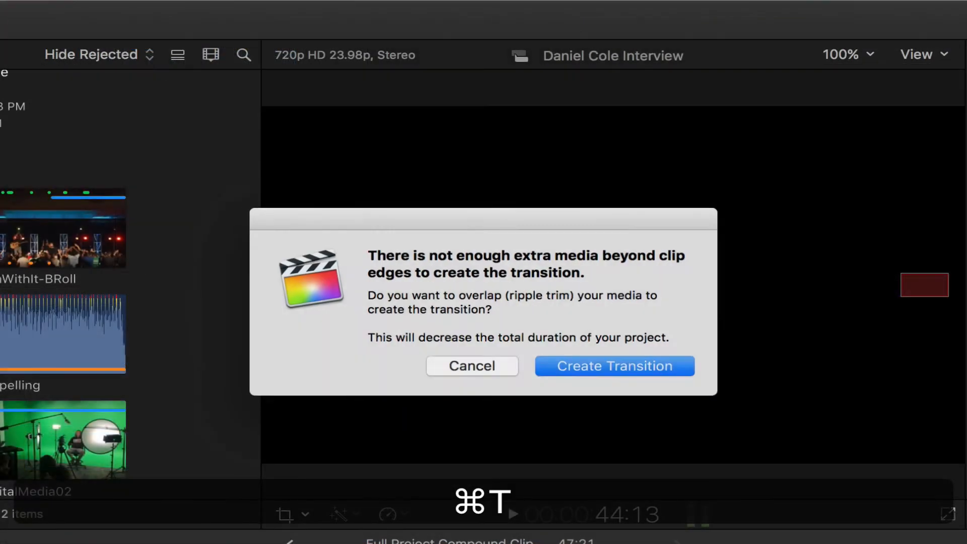
click(619, 363)
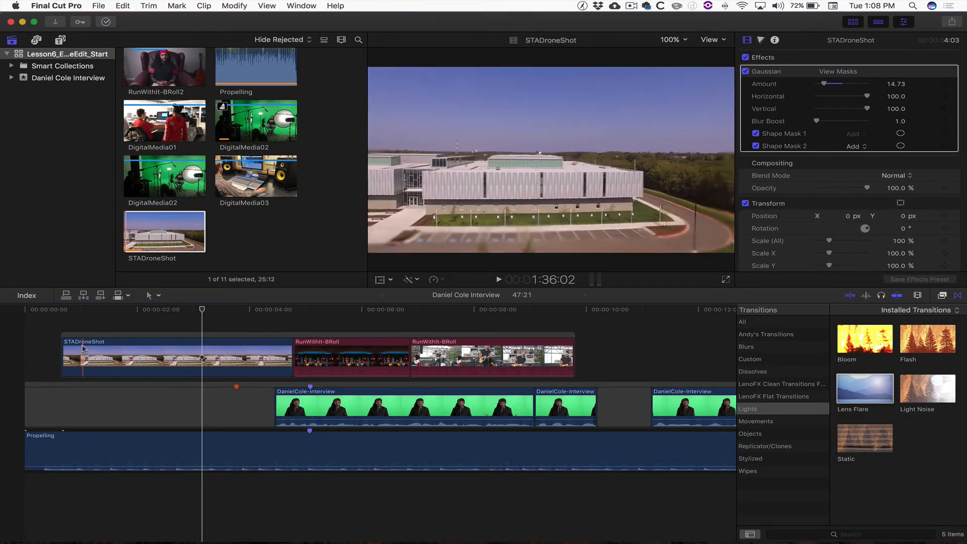
- Insert a gap into the Propelling clip at the playhead, and undo the insertion
click(67, 345)
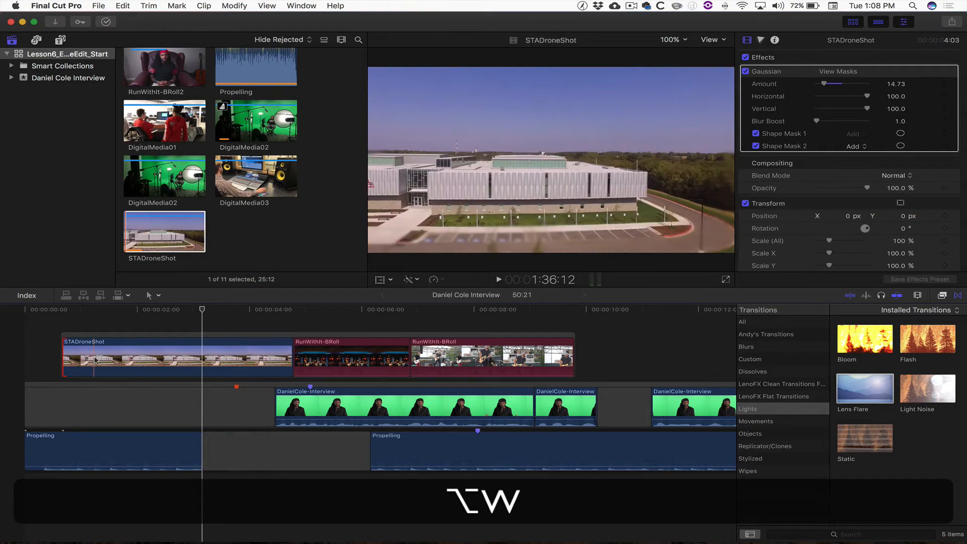
key(alt+super+z)
key(super+z)
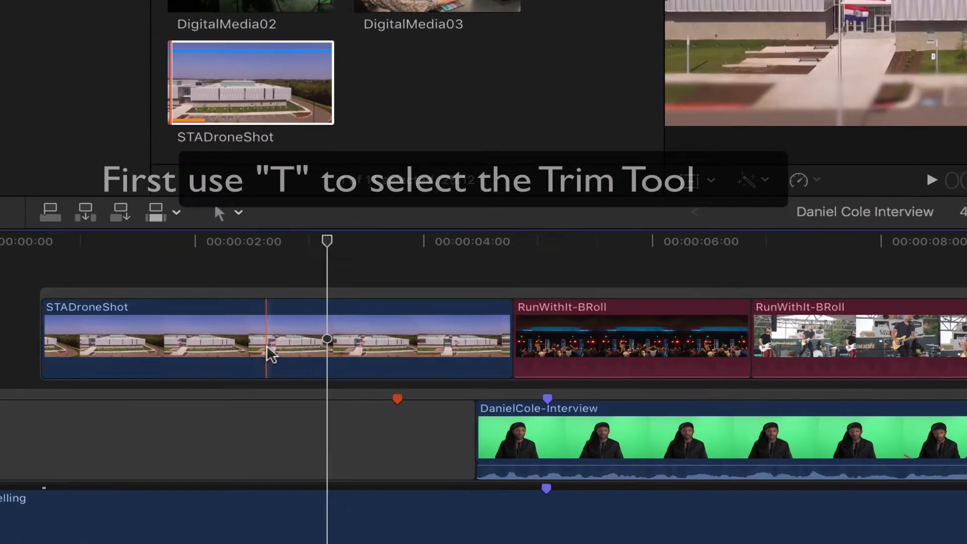
- Slip the STADroneShot clip's footage with the Trim tool to provide handles at both ends
key(t)
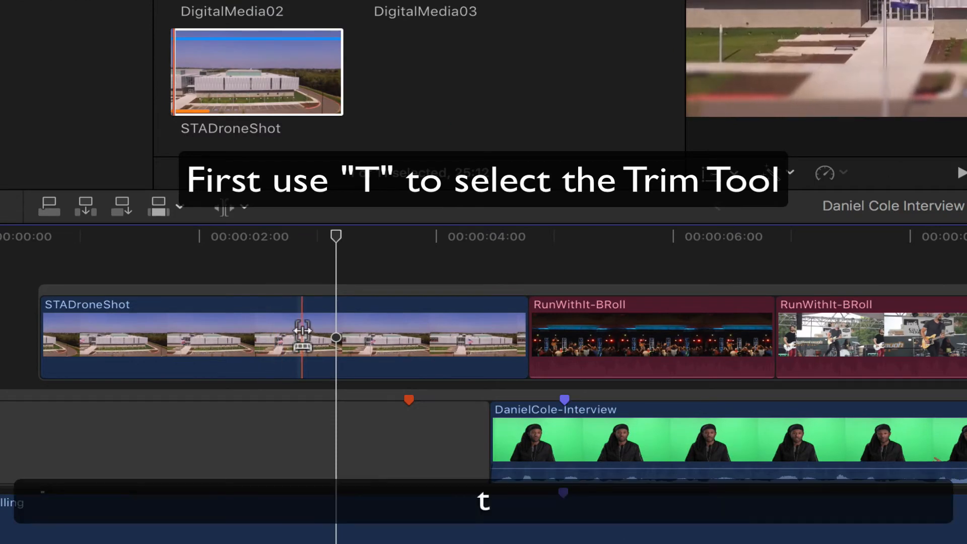
drag(302, 328, 234, 331)
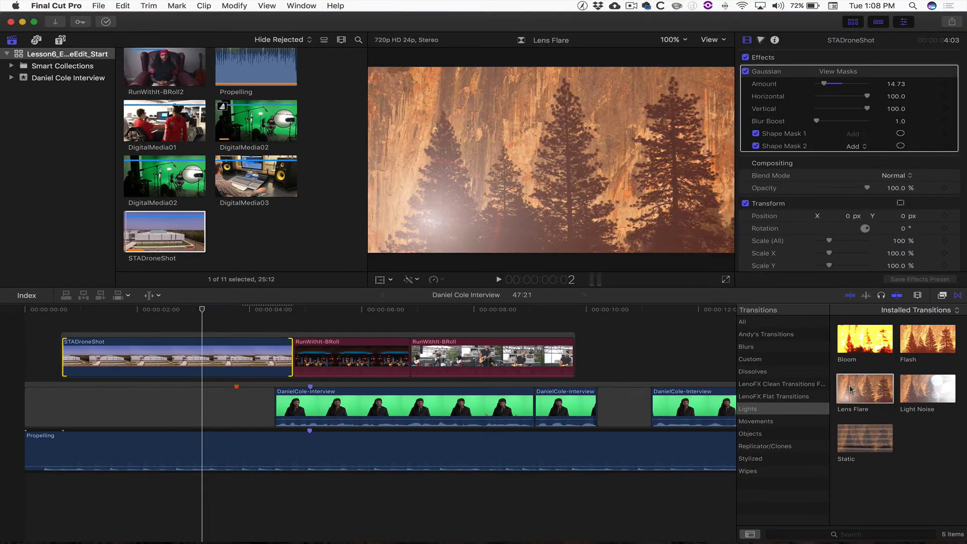
- Bring up the Bloom transition's Make Default option, and add the default transition between STADroneShot and the first RunWithIt-BRoll clip
right_click(859, 346)
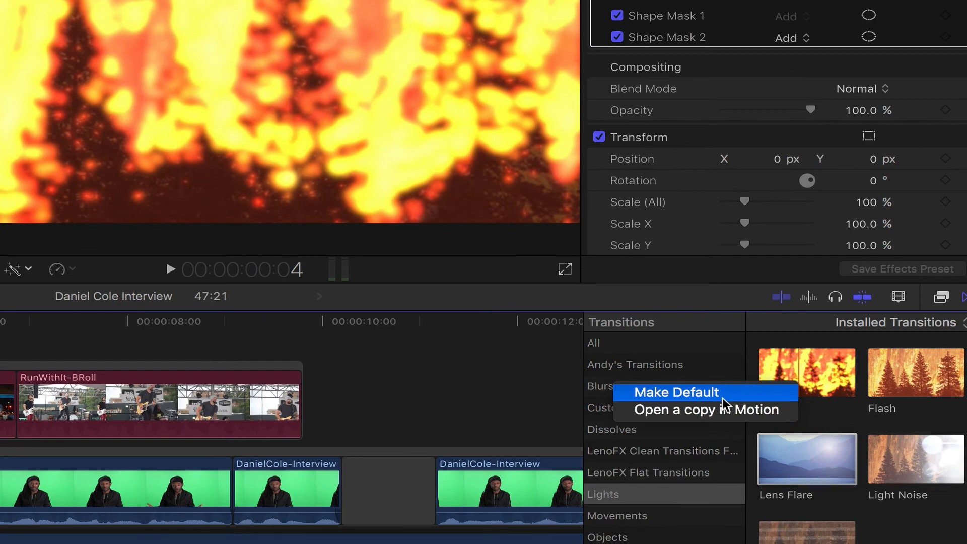
click(830, 422)
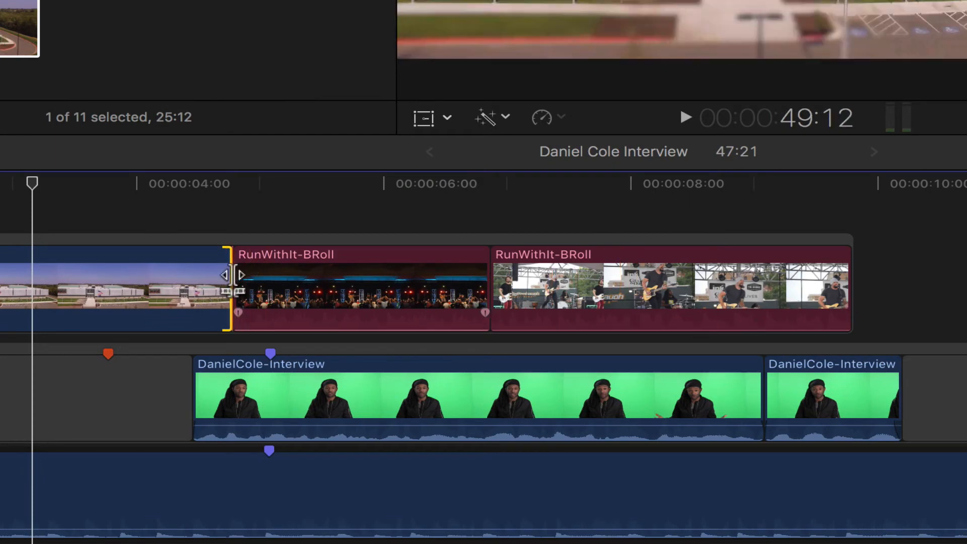
click(232, 275)
key(super+t)
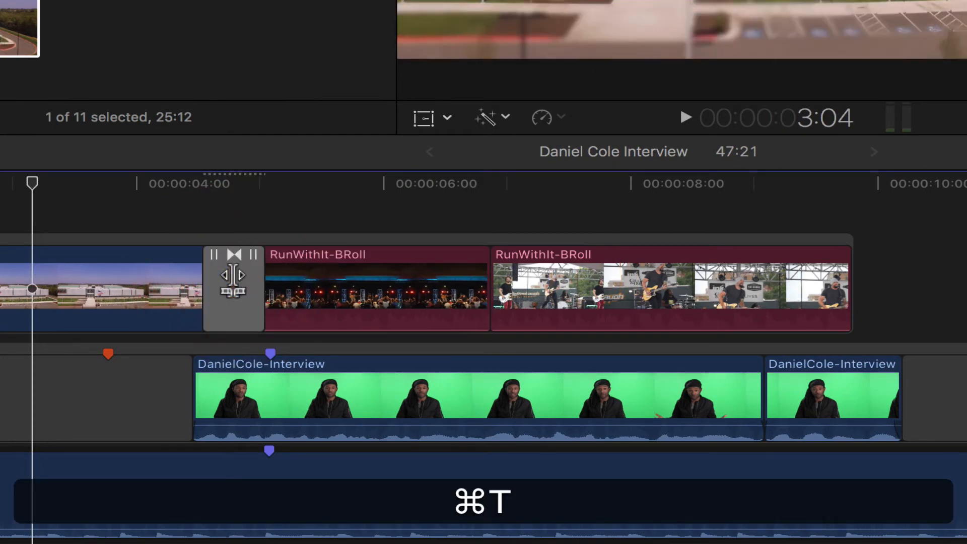
- Roll the edit point under the transition after STADroneShot about one frame later, and lengthen the transition slightly from its edge
key(super+equal)
key(Down)
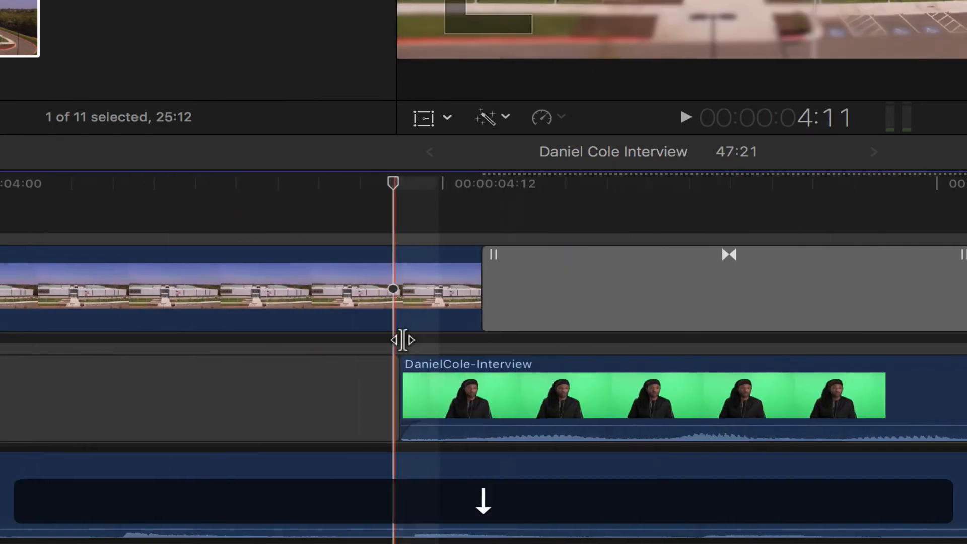
scroll(392, 334, right, 5)
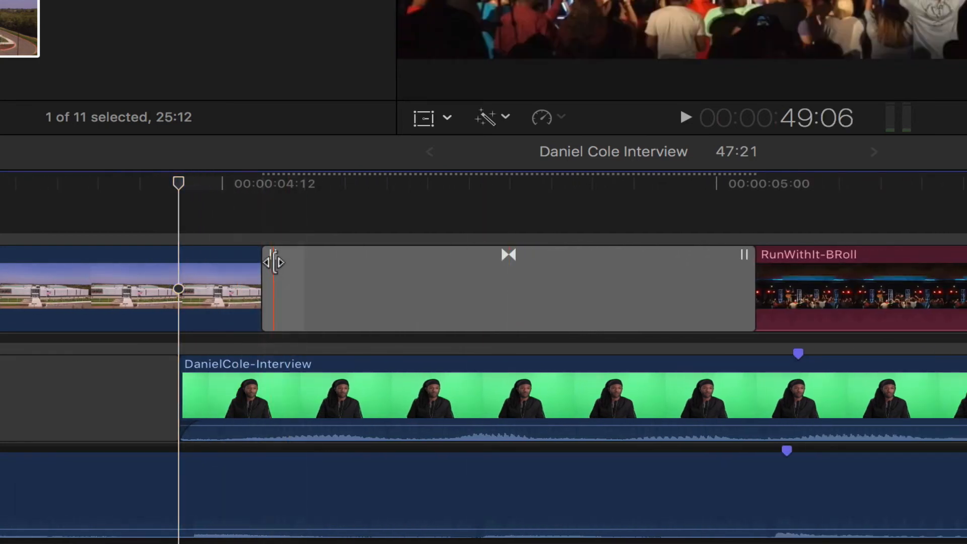
mouse_move(273, 262)
mouse_down()
mouse_move(348, 258)
mouse_move(257, 264)
mouse_up()
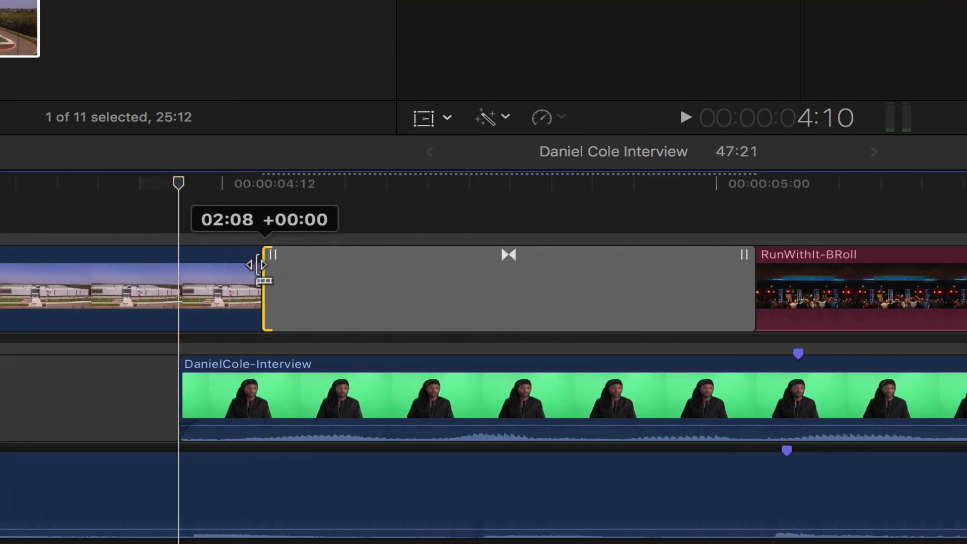
mouse_move(734, 263)
mouse_down()
mouse_move(687, 259)
mouse_move(725, 258)
mouse_up()
drag(508, 255, 533, 282)
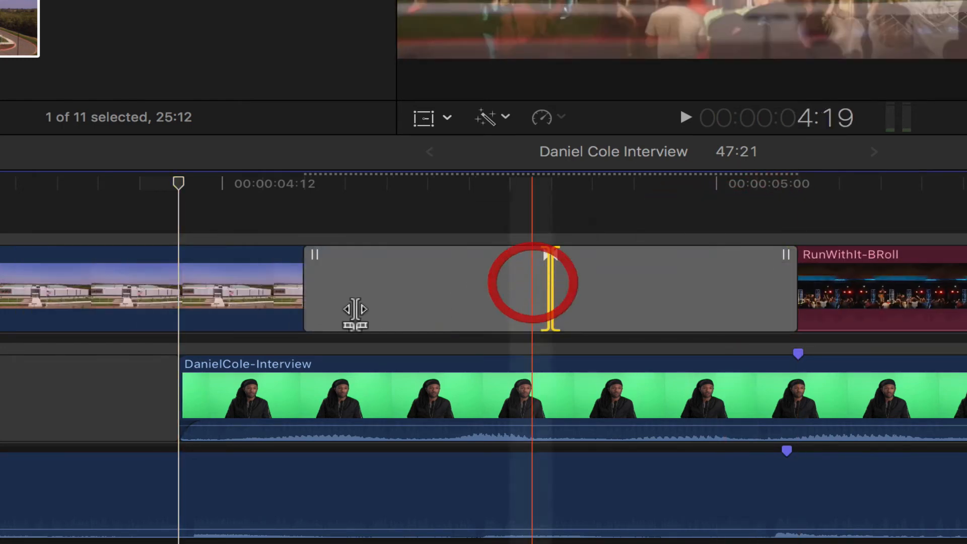
drag(309, 302, 274, 309)
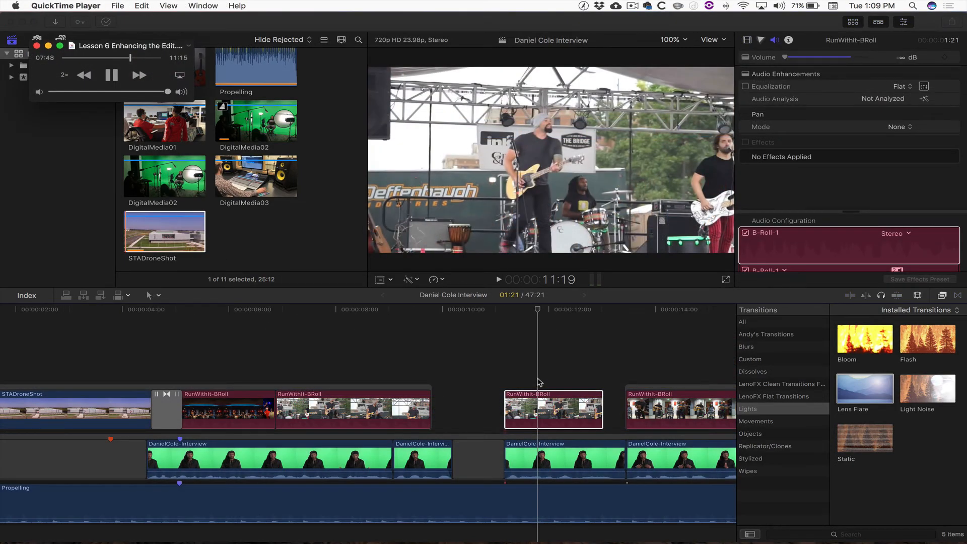
- Pause the lesson video, bring up the video properties of the RunWithIt-BRoll clip at 11:19, and turn on its Transform controls
key(space)
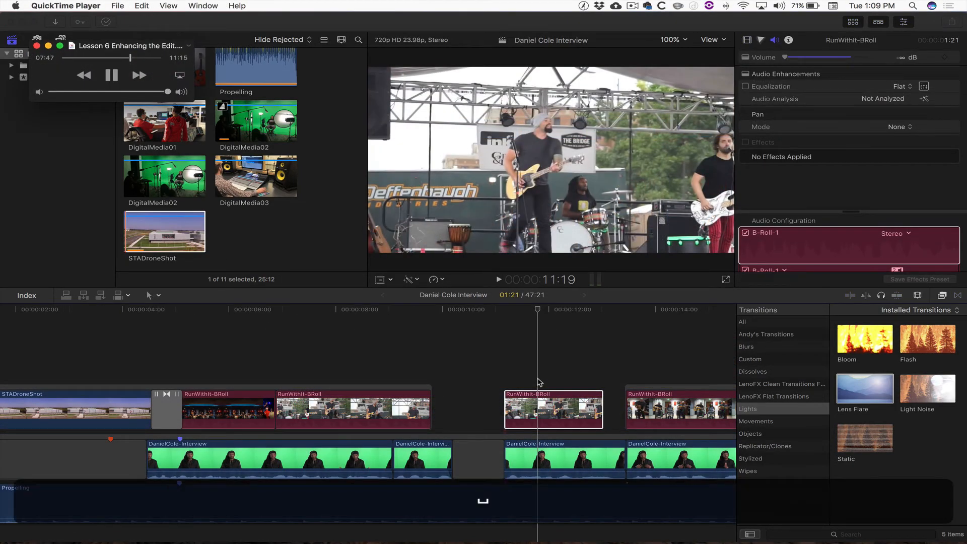
click(745, 41)
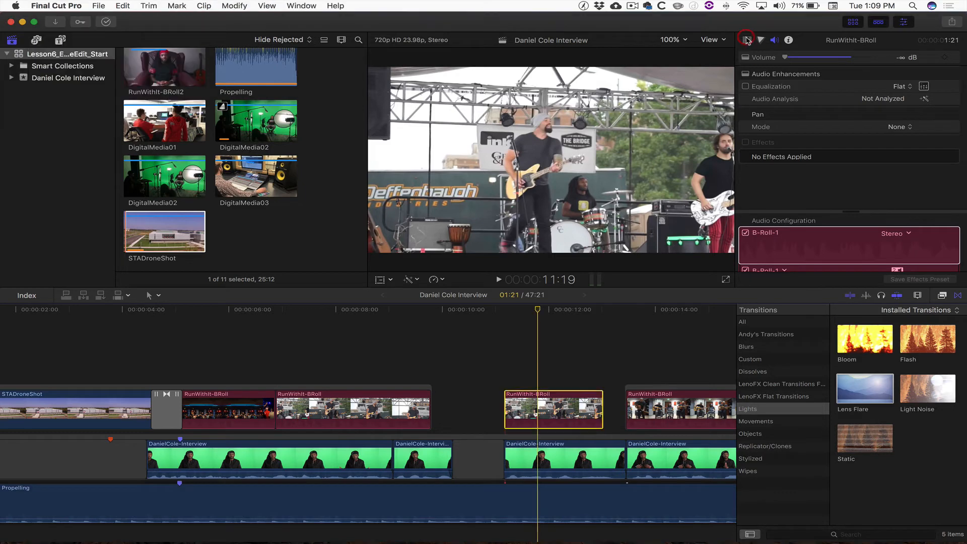
click(747, 42)
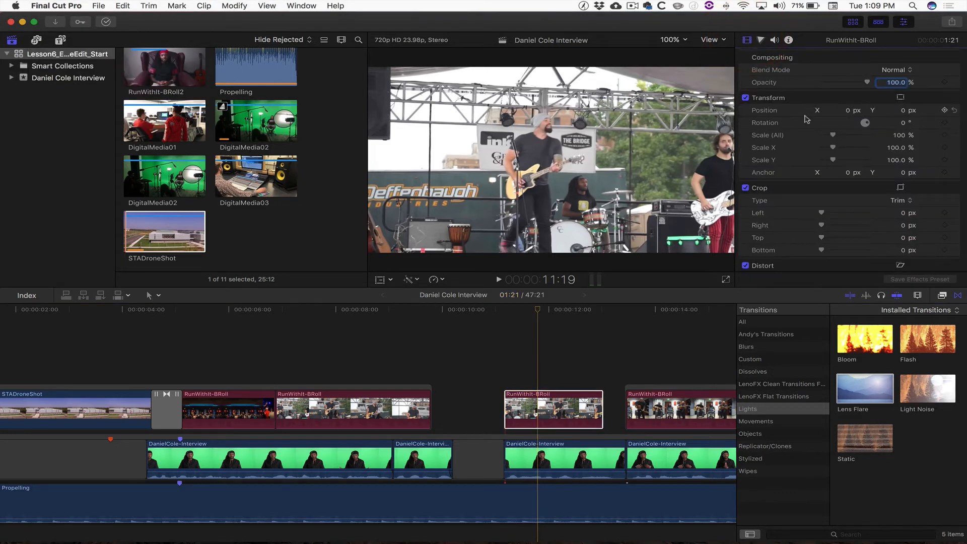
scroll(781, 190, down, 3)
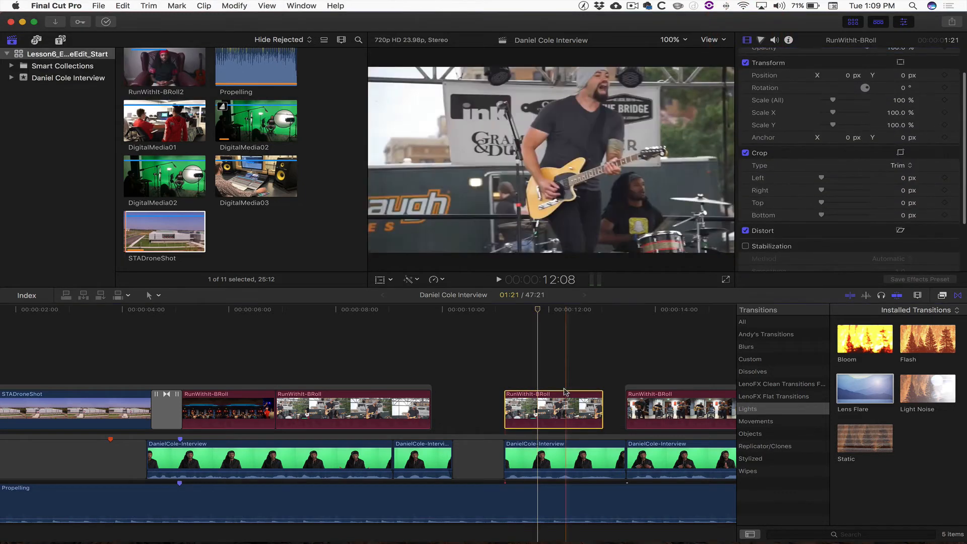
click(537, 398)
click(391, 281)
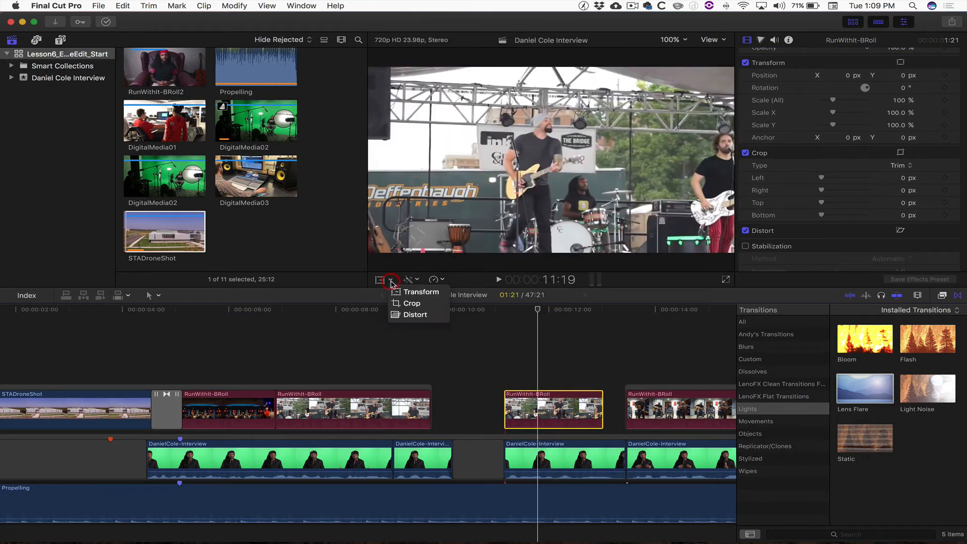
click(426, 292)
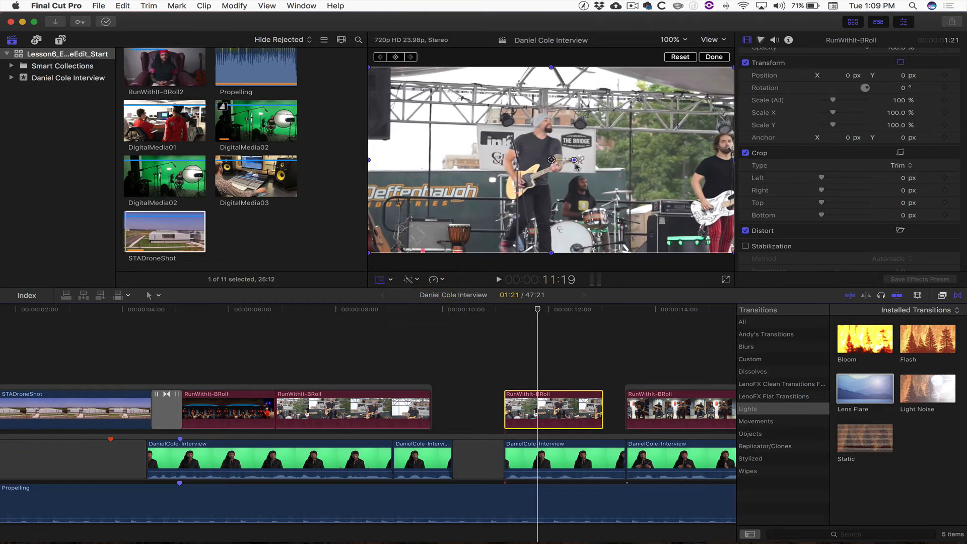
- Make the B-roll clip a tilted picture-in-picture: rotation -23.6°, scale 39.24%, position X 341.5 px, Y 109.7 px
mouse_move(575, 164)
mouse_down()
mouse_move(578, 146)
mouse_move(581, 156)
mouse_up()
drag(456, 136, 502, 137)
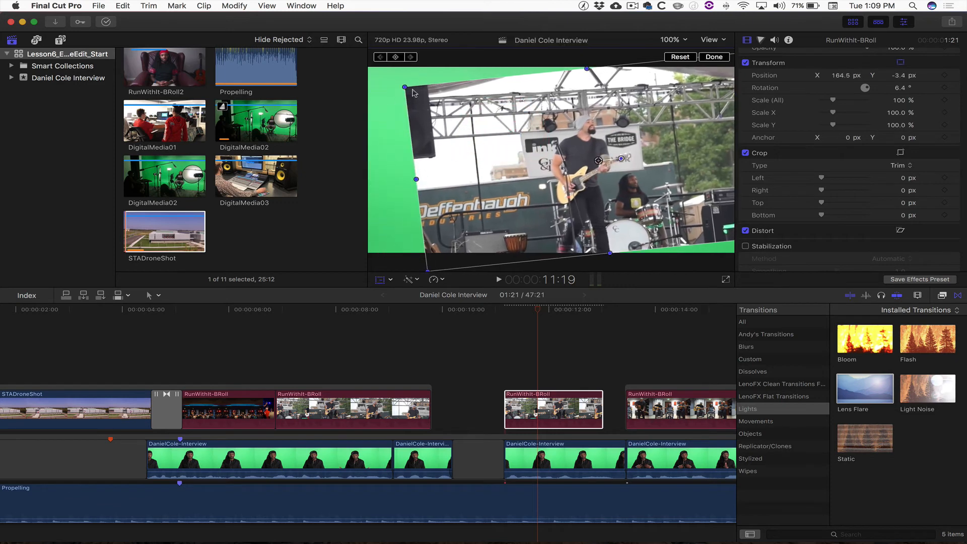
drag(404, 88, 490, 120)
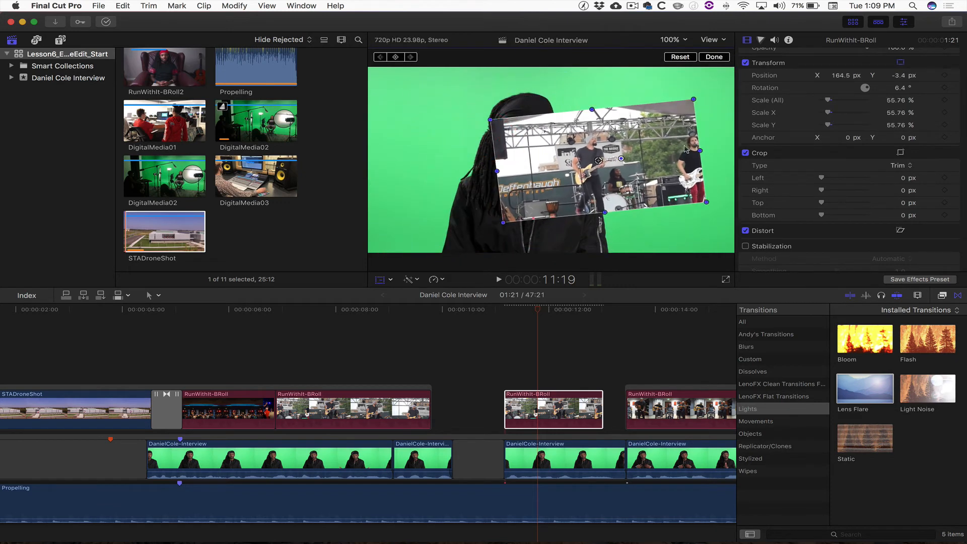
click(537, 439)
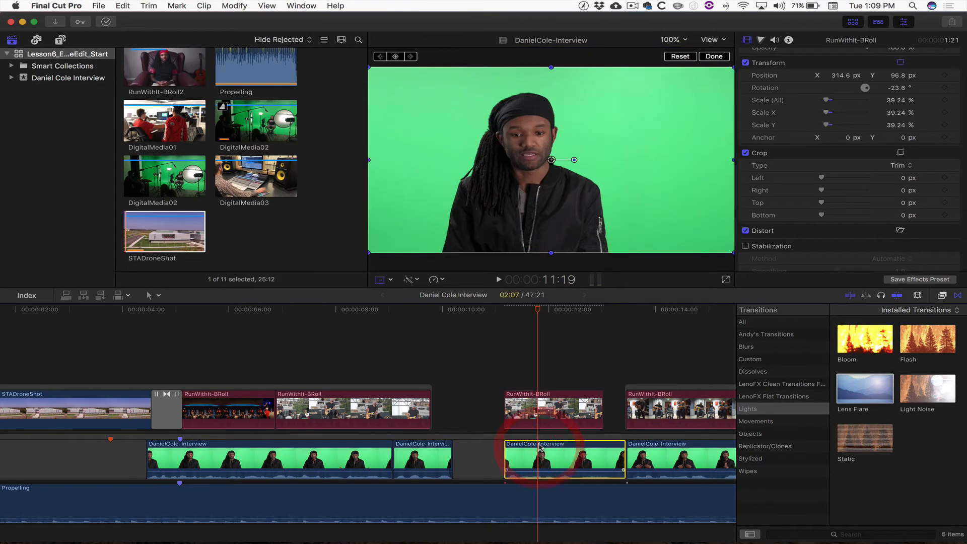
click(539, 413)
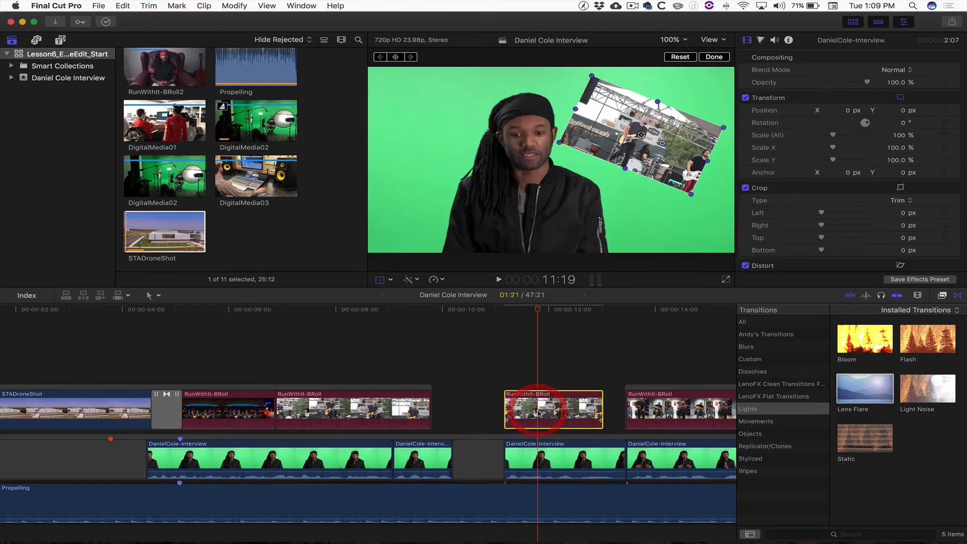
drag(641, 135, 653, 155)
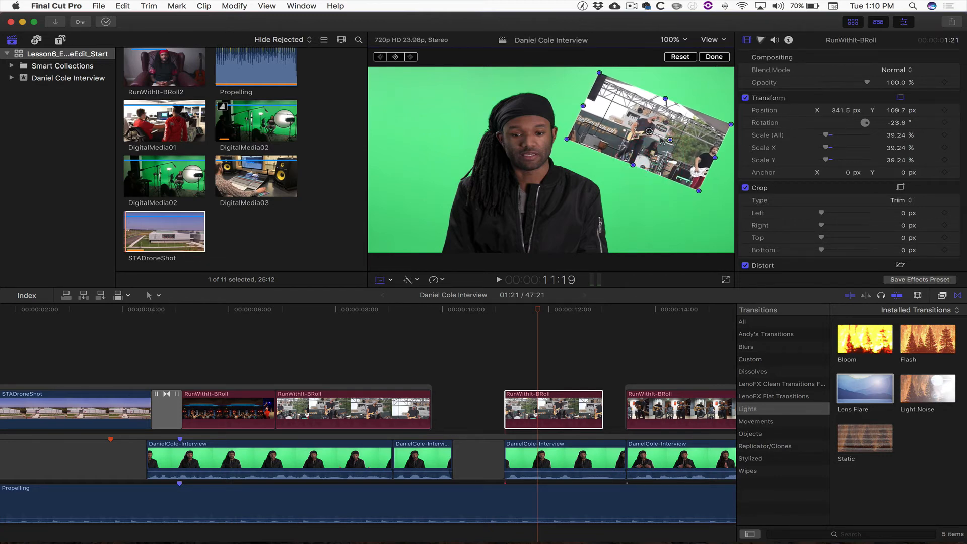
- Show the video animation of the picture-in-picture B-roll clip, enlarged in the timeline
scroll(759, 129, up, 1)
scroll(649, 359, right, 1)
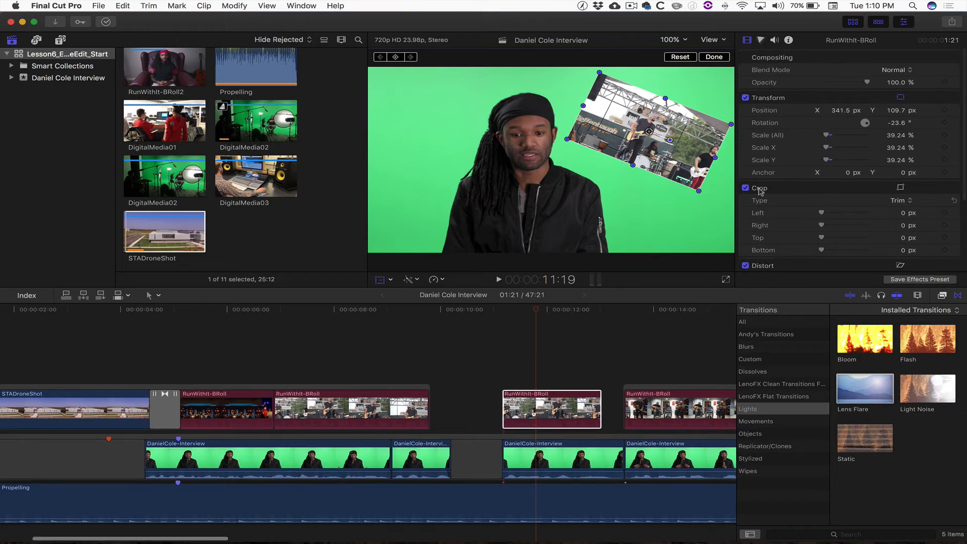
mouse_move(867, 82)
mouse_down()
mouse_move(840, 84)
mouse_move(875, 86)
mouse_up()
right_click(542, 406)
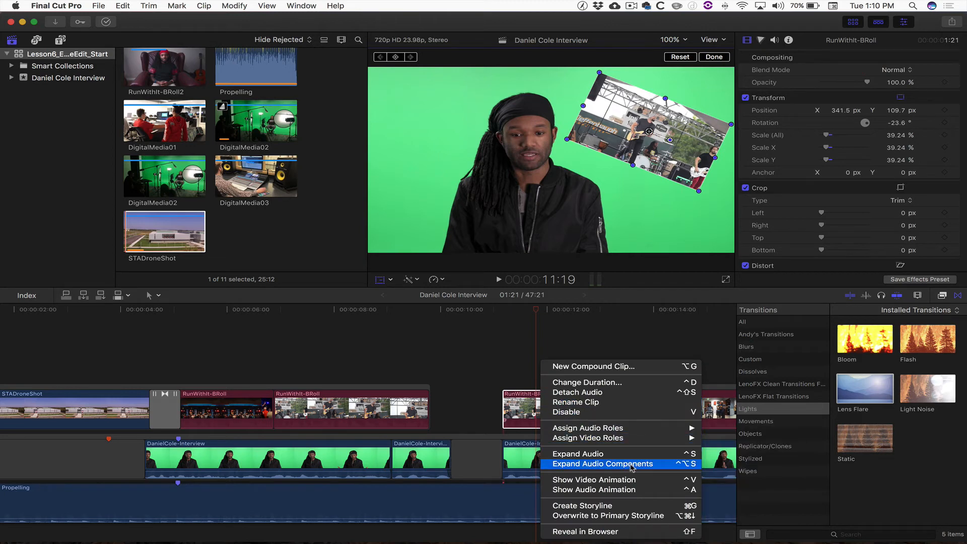
click(617, 484)
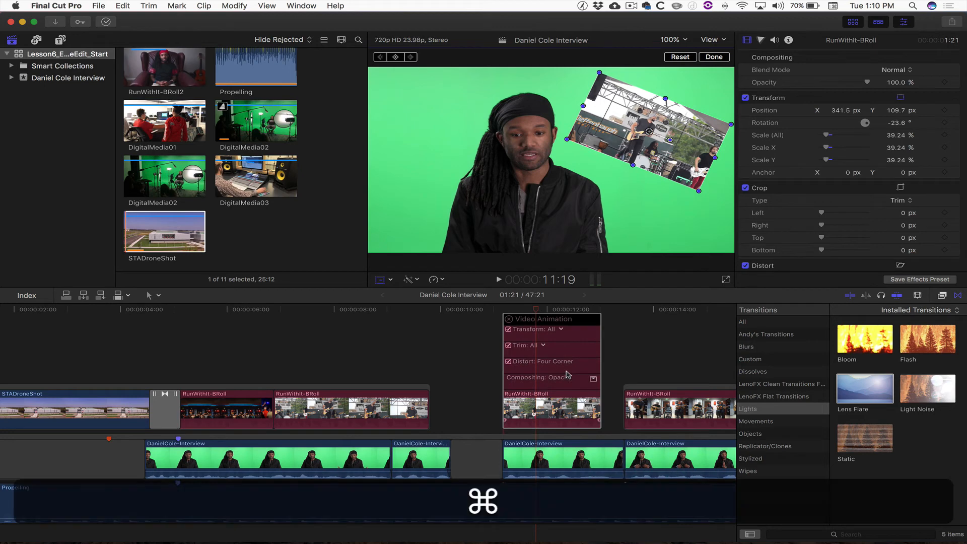
key(super+equal)
key(super+equal)
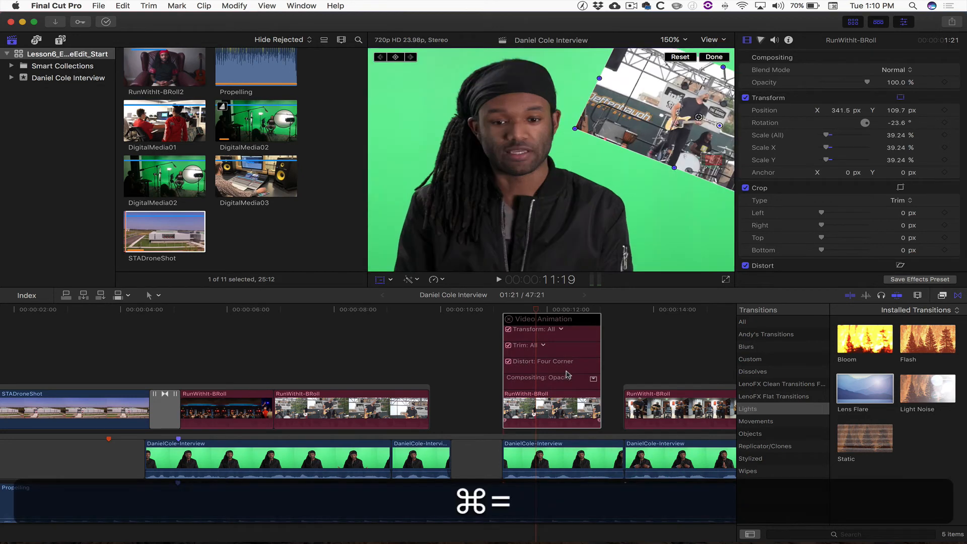
key(super+minus)
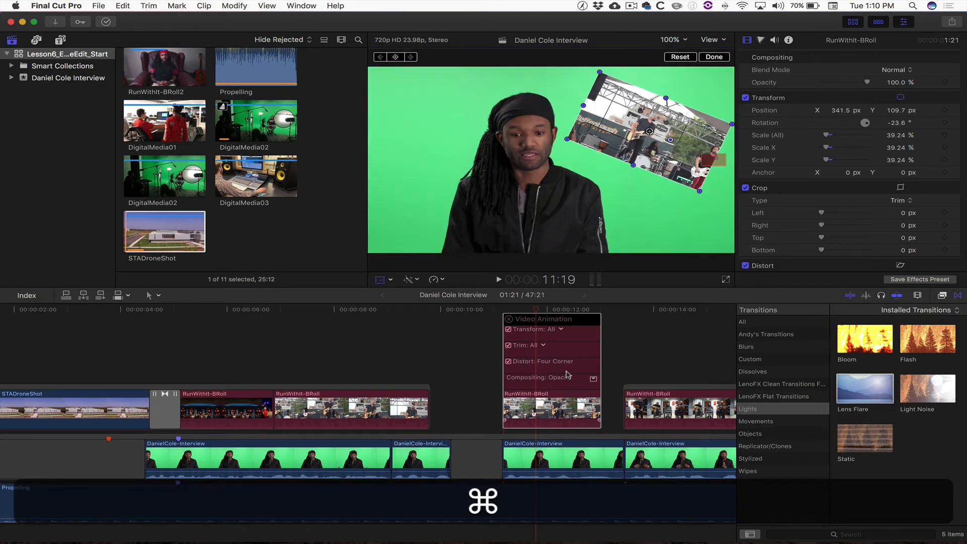
click(535, 409)
key(super+equal)
key(super+equal)
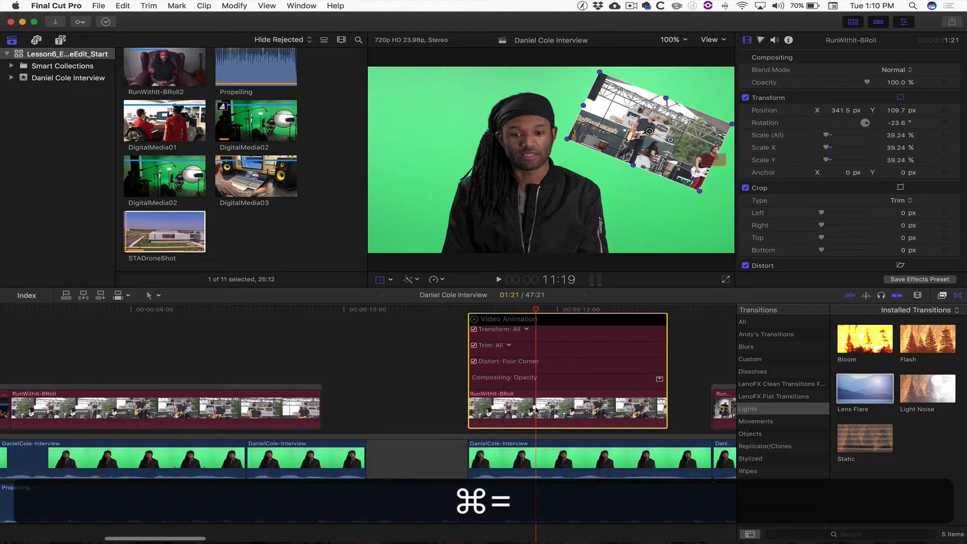
scroll(533, 407, right, 6)
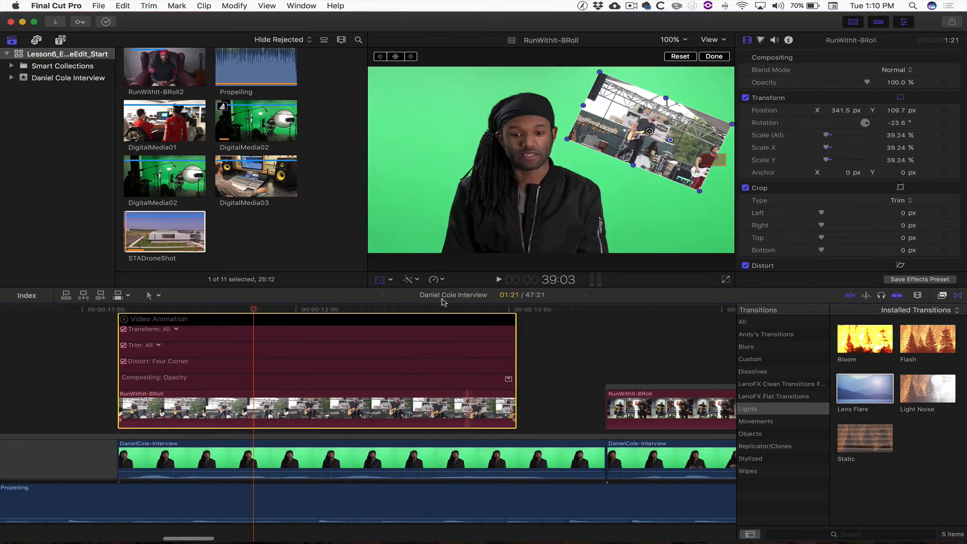
- Reposition the B-roll inset to X 328.6 px, Y 95.1 px, and trim its left edge 137.1, top 90.2 and bottom 24.9
drag(652, 135, 648, 139)
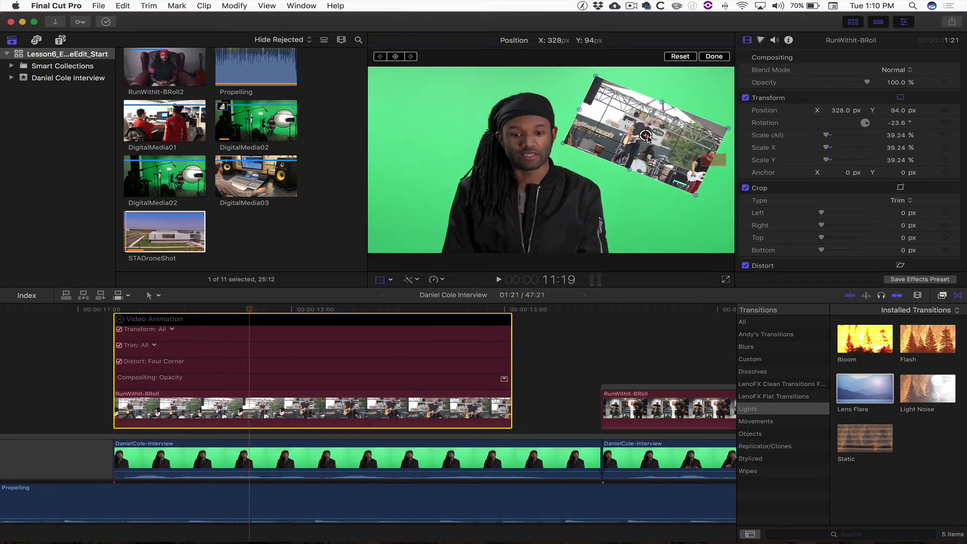
click(391, 280)
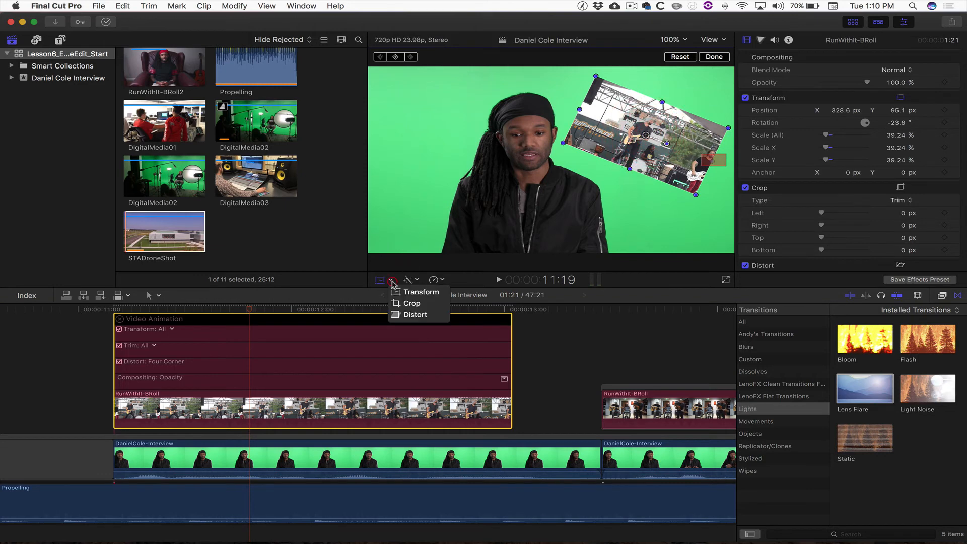
click(406, 302)
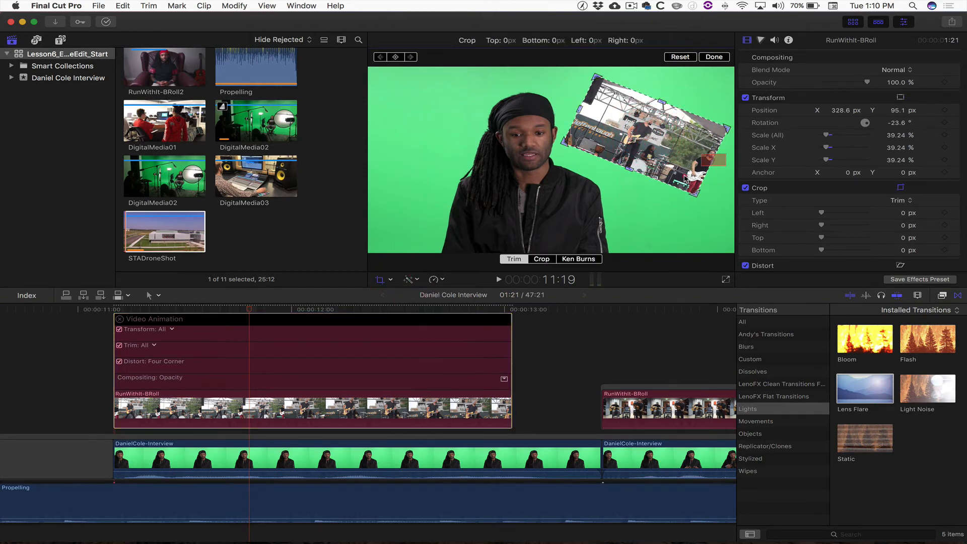
drag(692, 193, 685, 175)
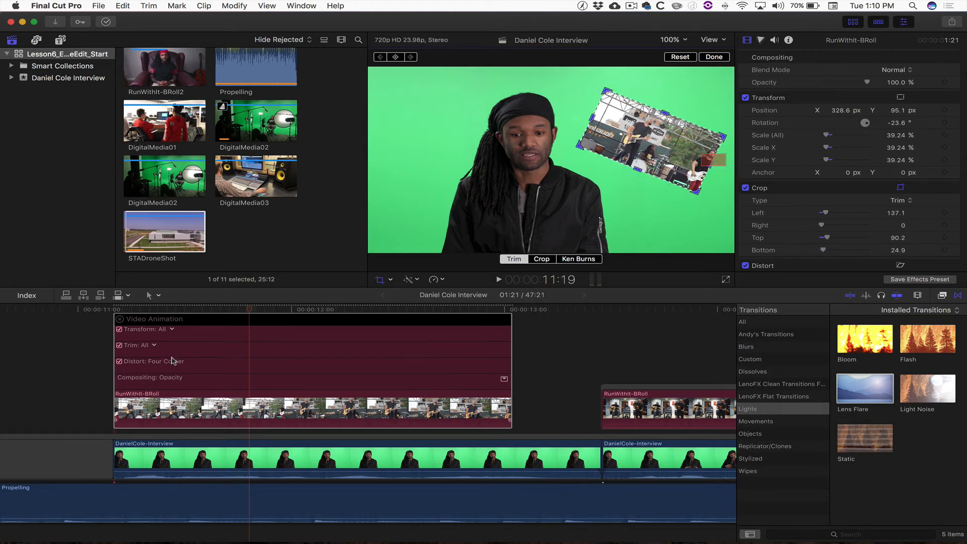
- Expand the B-roll clip's opacity curve and add two keyframes, one in its second half and one near its first quarter
click(505, 381)
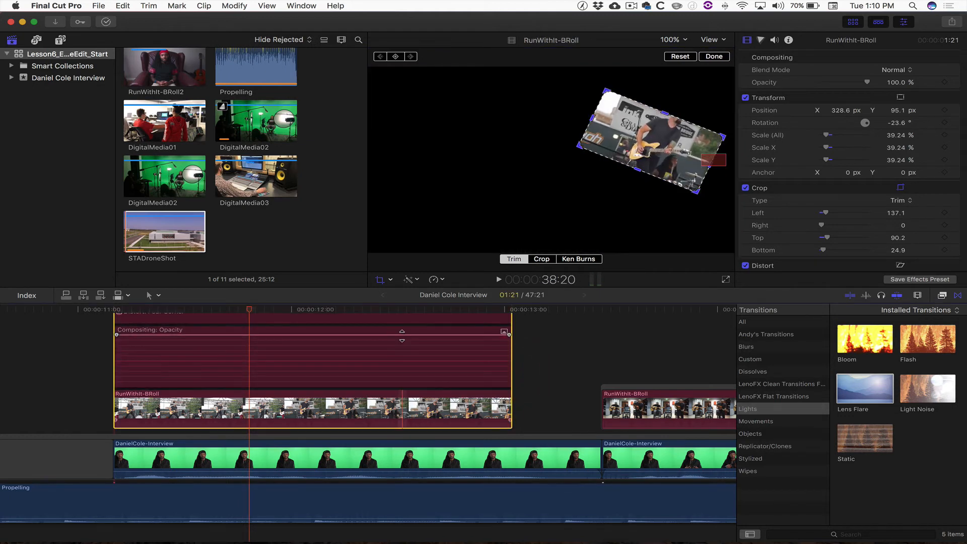
click(401, 334)
alt+click(398, 335)
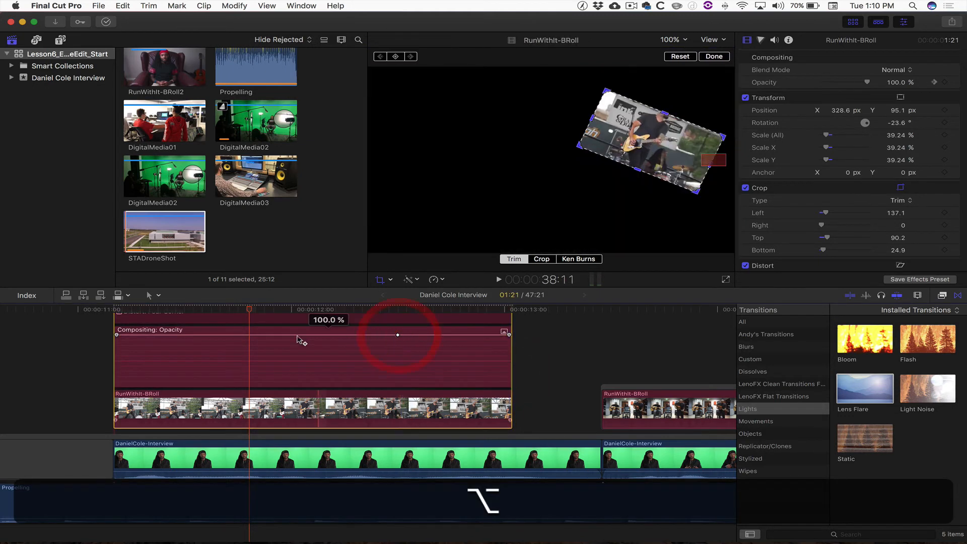
alt+click(207, 335)
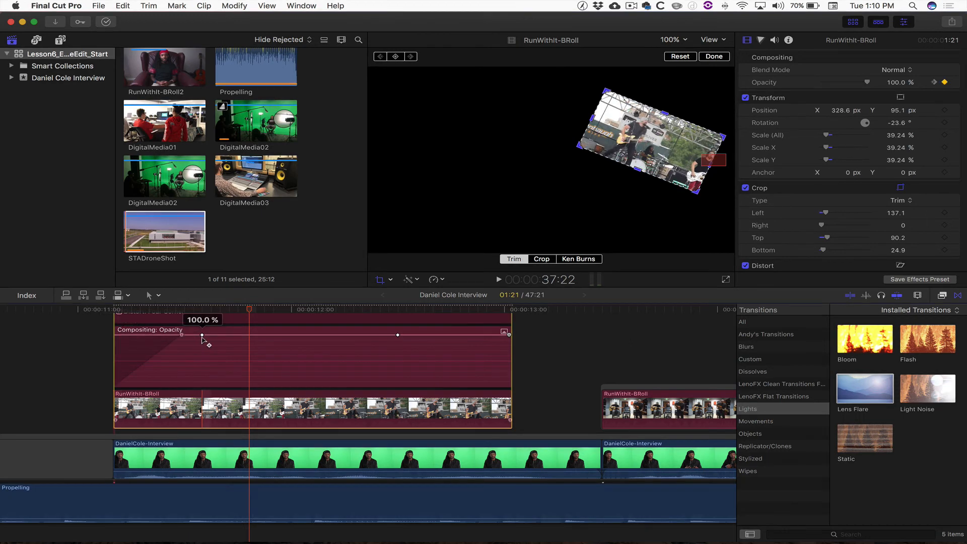
- Lower the earlier opacity keyframe of the B-roll clip to 54.33%
drag(202, 335, 204, 355)
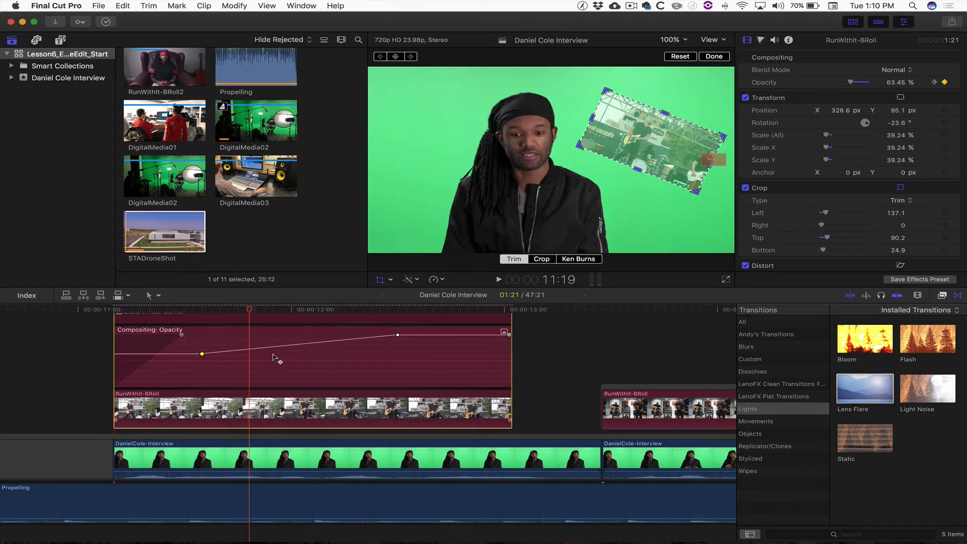
click(398, 335)
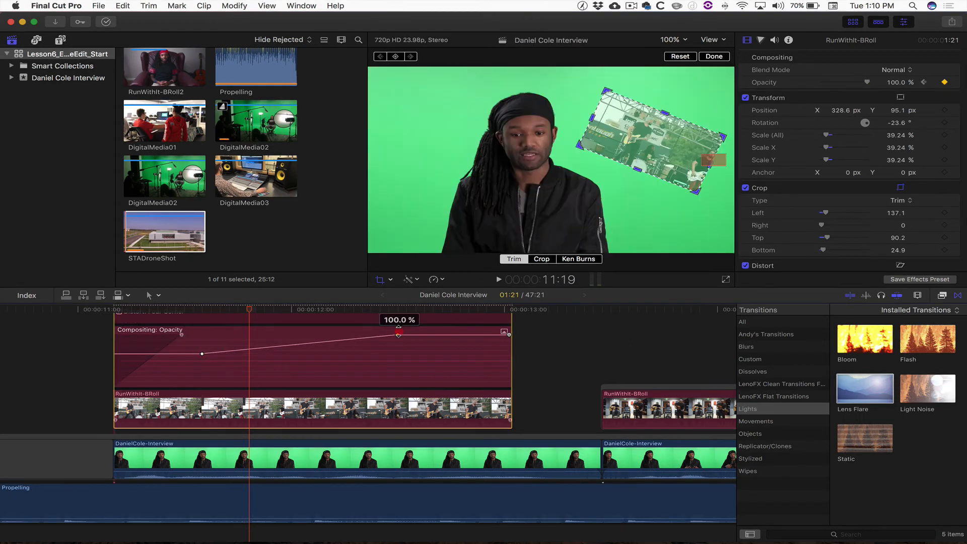
drag(202, 355, 202, 359)
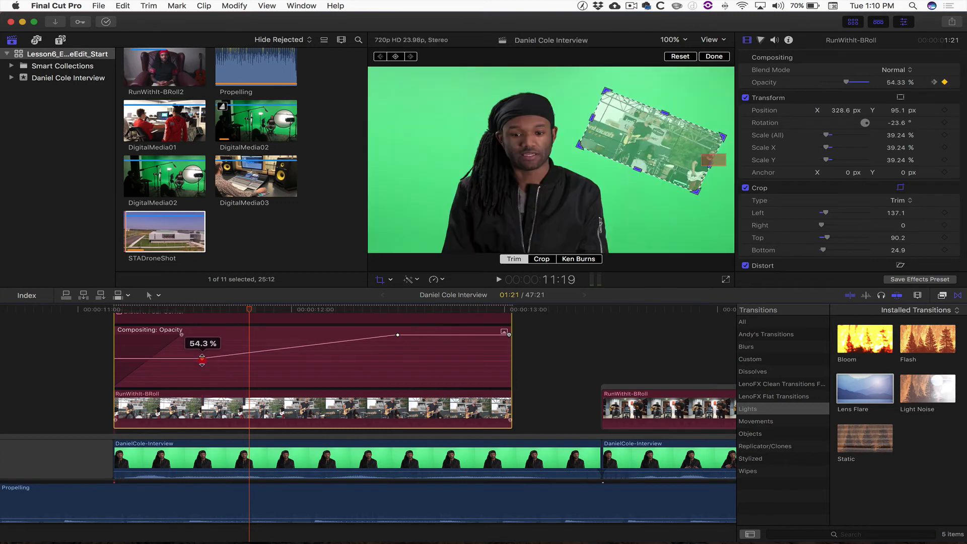
- Add an opacity keyframe between the two existing ones and raise it to 100%
alt+click(280, 350)
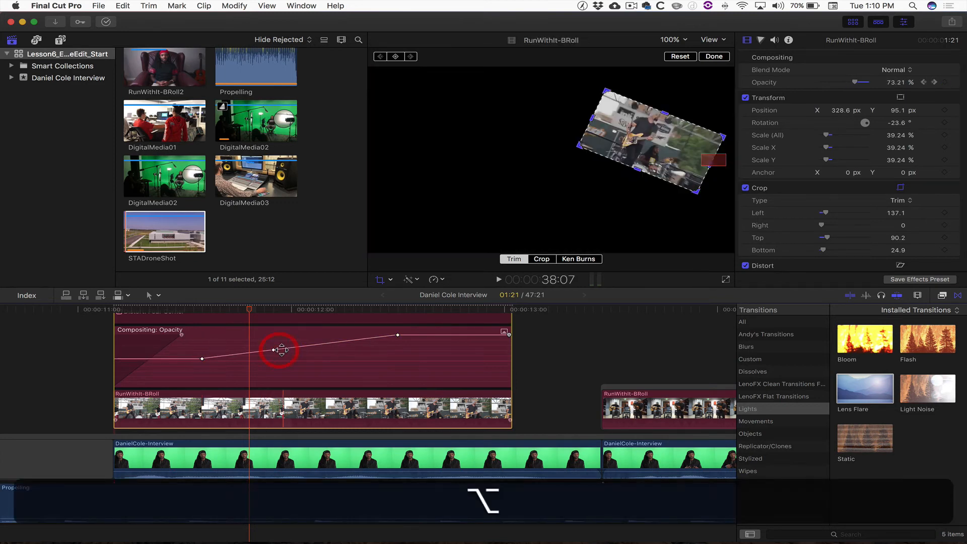
drag(275, 351, 274, 336)
click(398, 335)
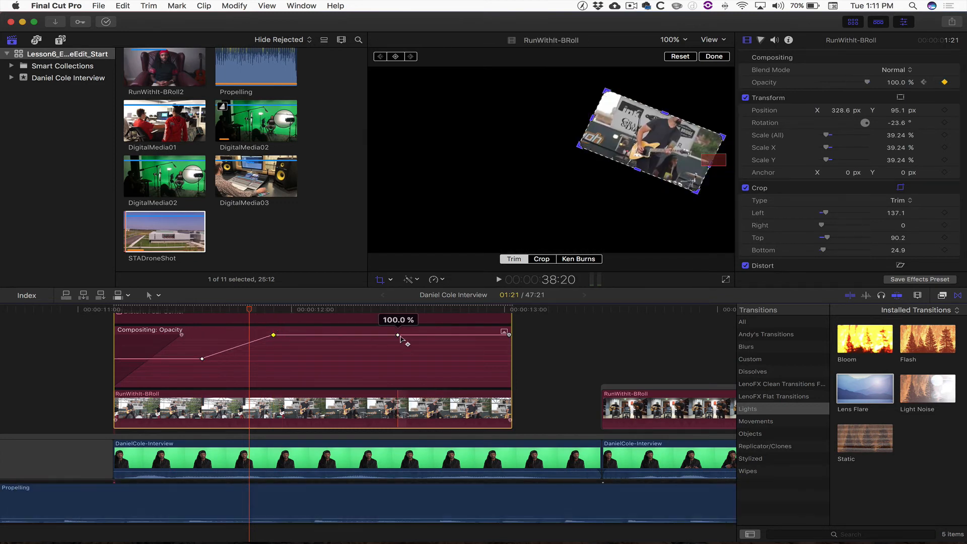
- Lower the B-roll clip's last opacity keyframe below the middle one and hide the clip's video animation
drag(398, 336, 397, 366)
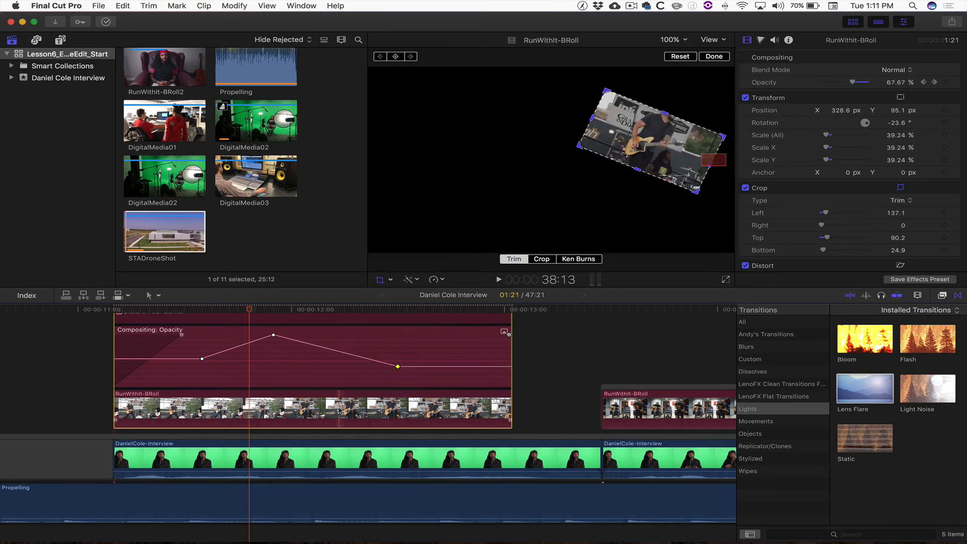
key(a)
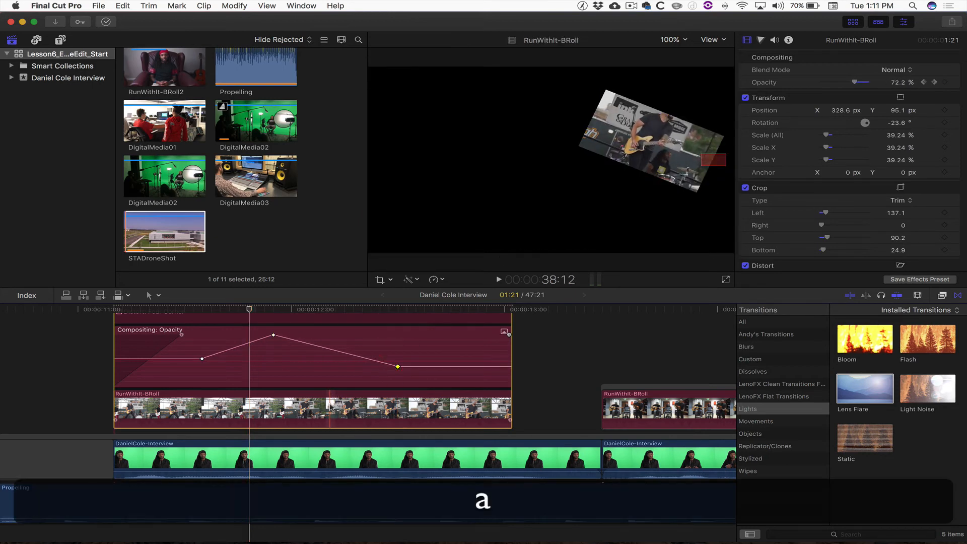
right_click(330, 405)
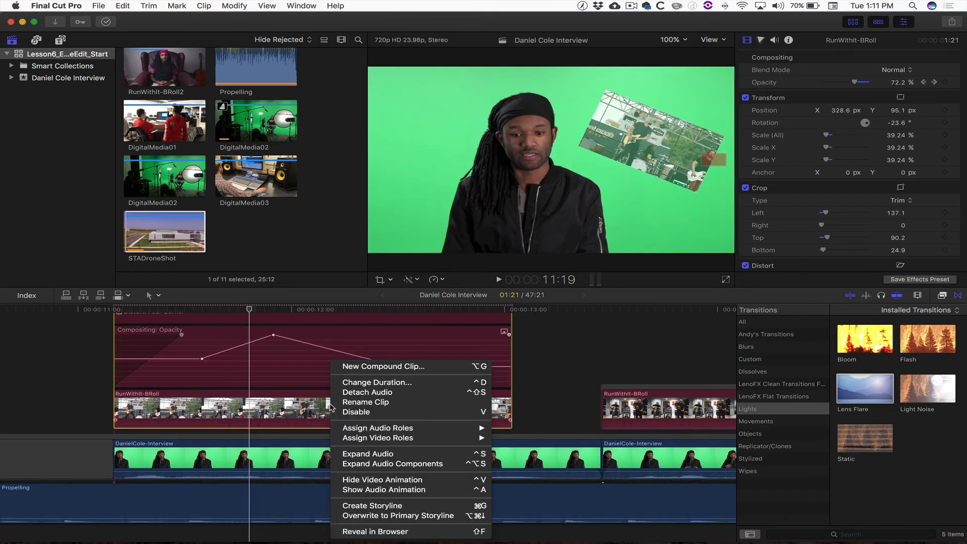
click(413, 479)
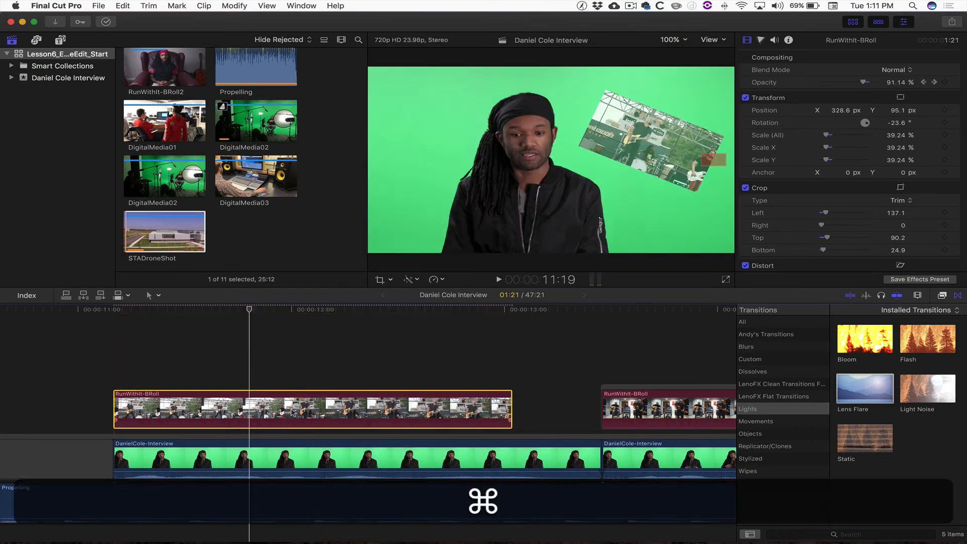
key(super+c)
click(624, 410)
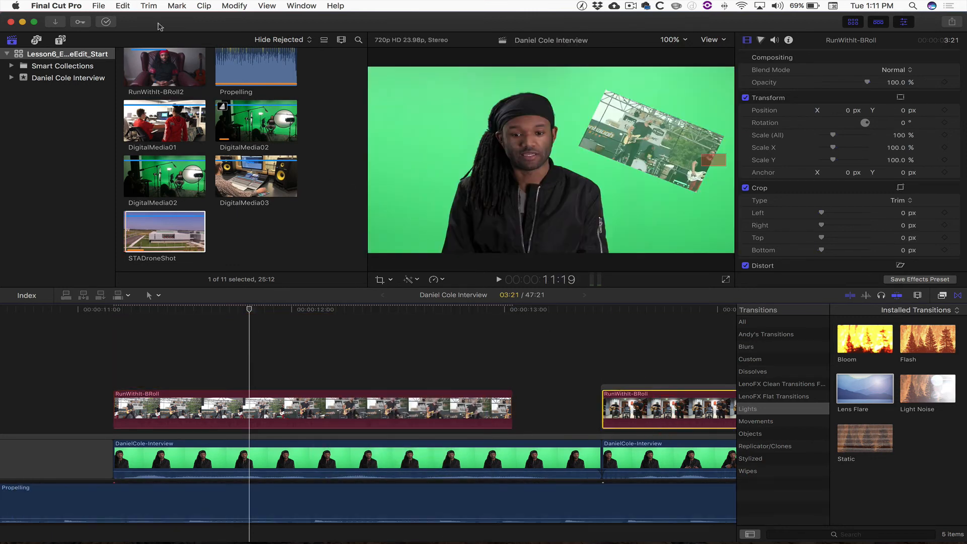
click(123, 6)
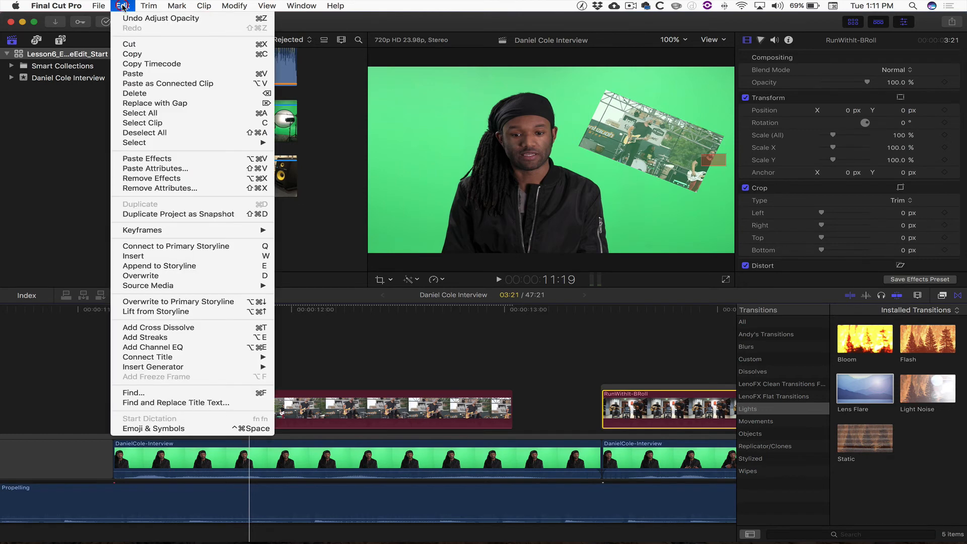
click(224, 173)
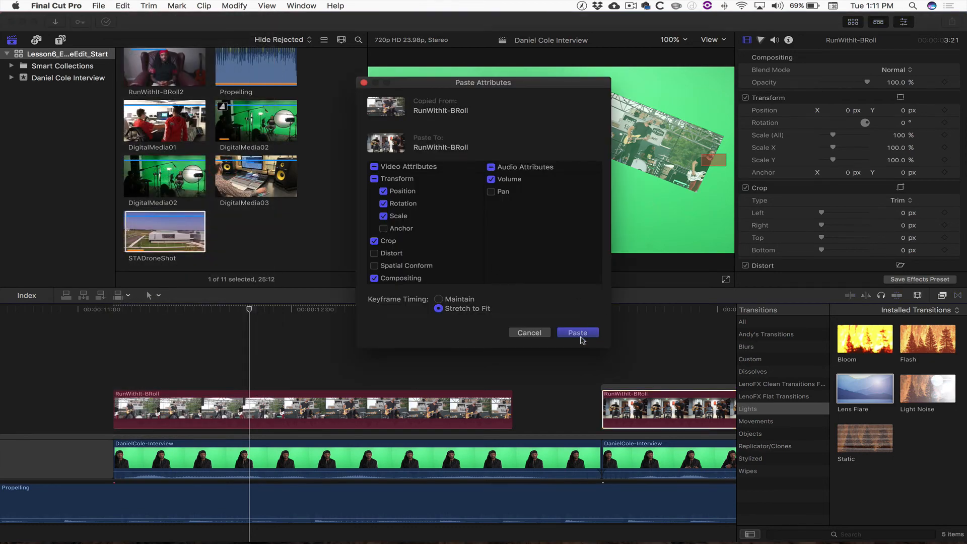
click(529, 332)
- Delete the picture-in-picture B-roll clip and return the playhead to the start of the project
click(314, 398)
key(BackSpace)
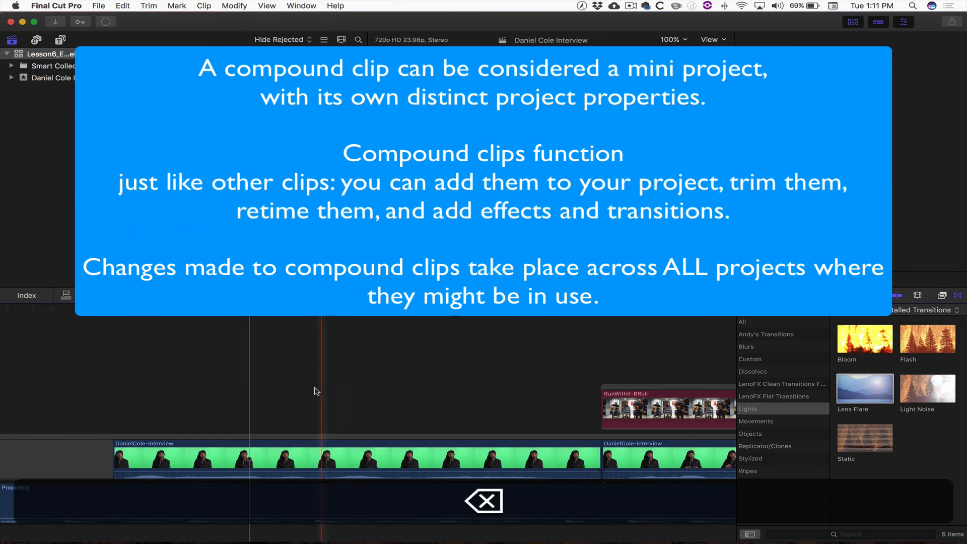
key(shift+z)
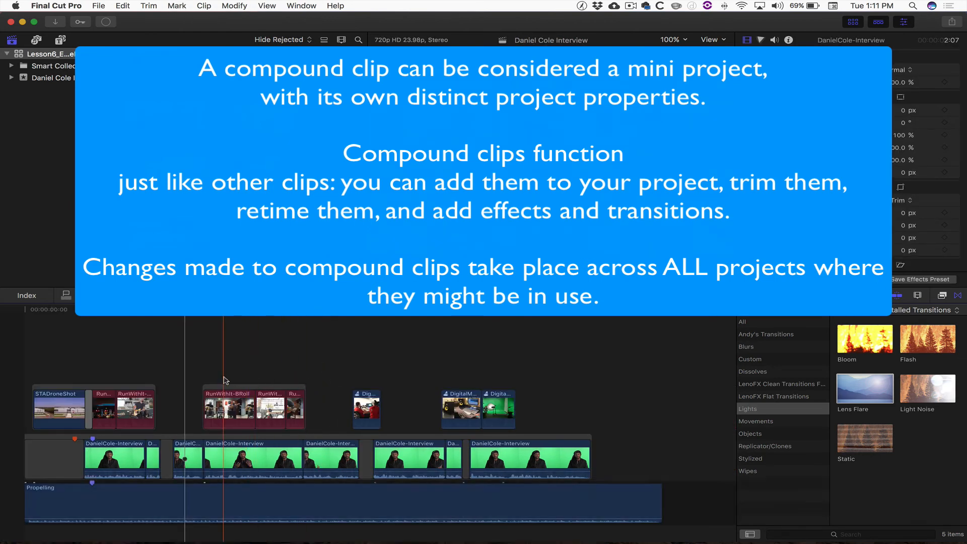
drag(185, 310, 15, 308)
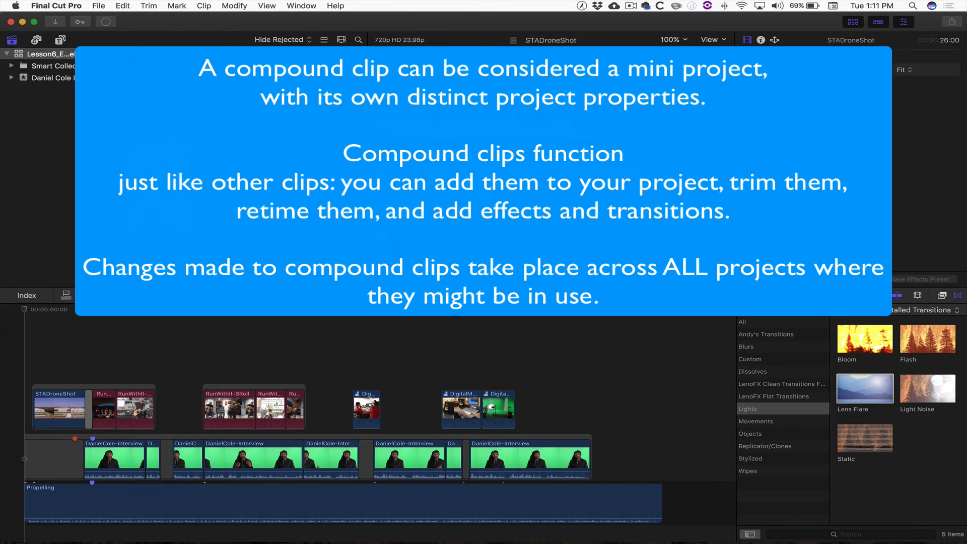
- Select the interview event in the library and select every clip in the project timeline, including the music track
click(40, 80)
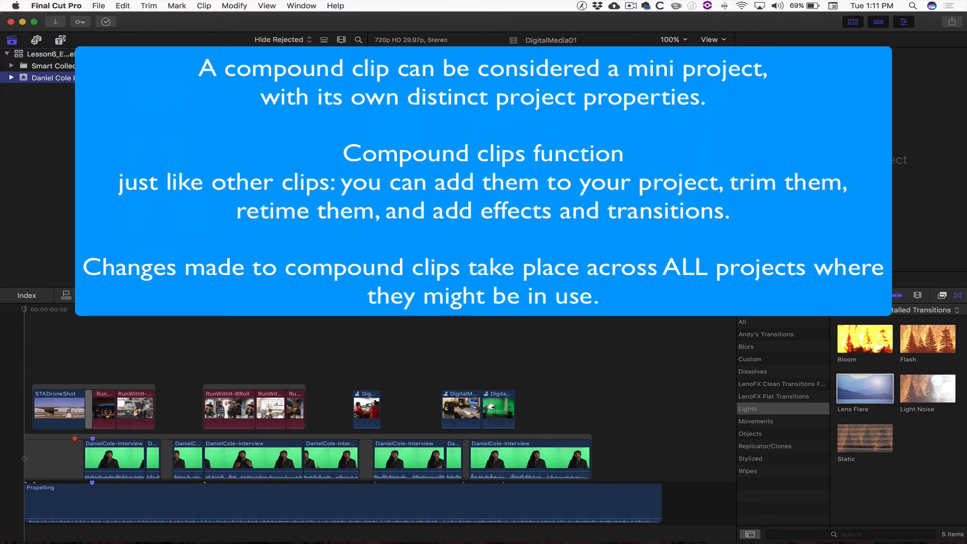
click(64, 56)
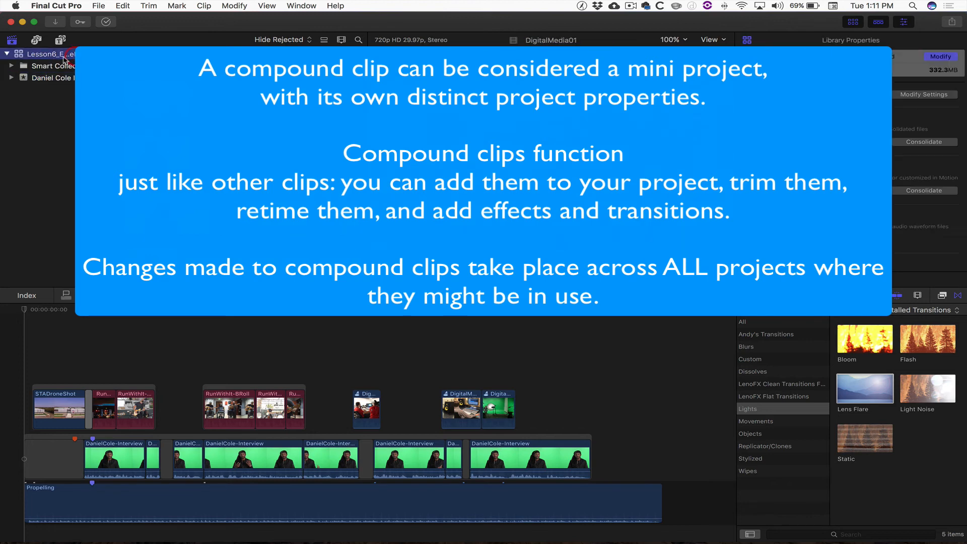
click(64, 81)
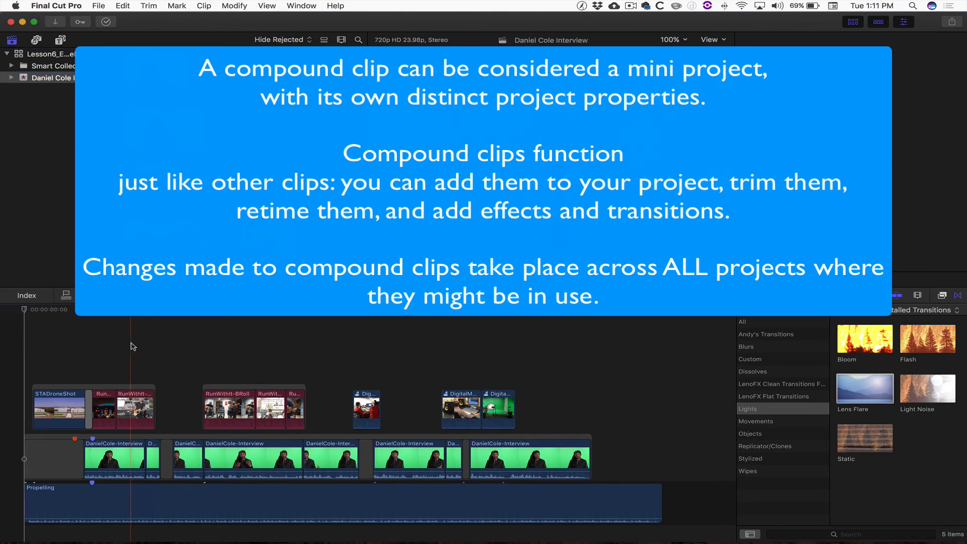
click(143, 352)
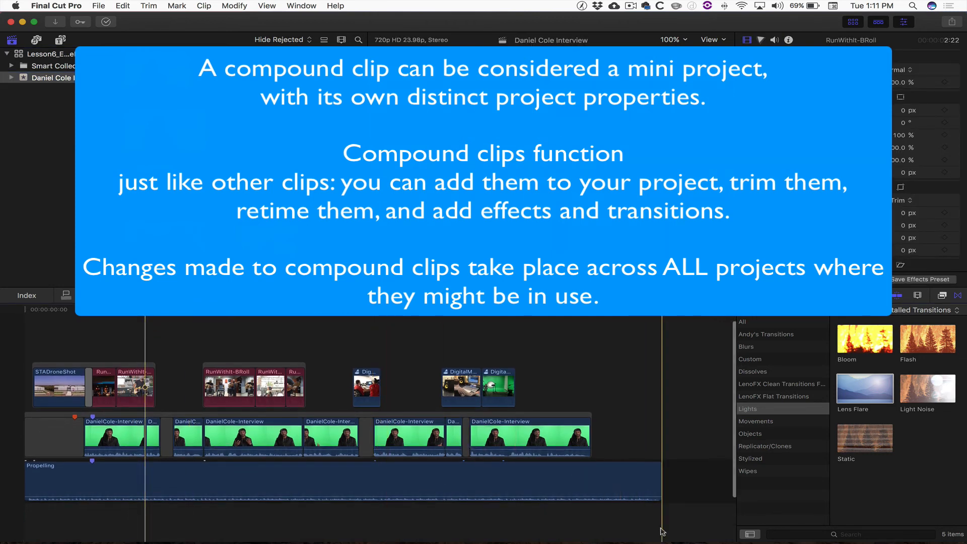
drag(662, 528, 23, 361)
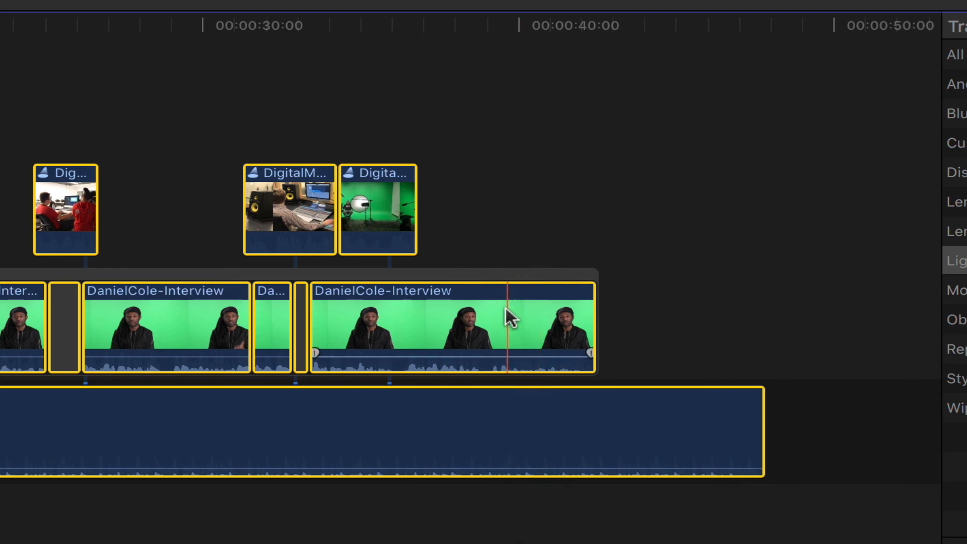
- Combine the selected clips into a compound clip named Full Project Compound Clip in the interview event
right_click(503, 307)
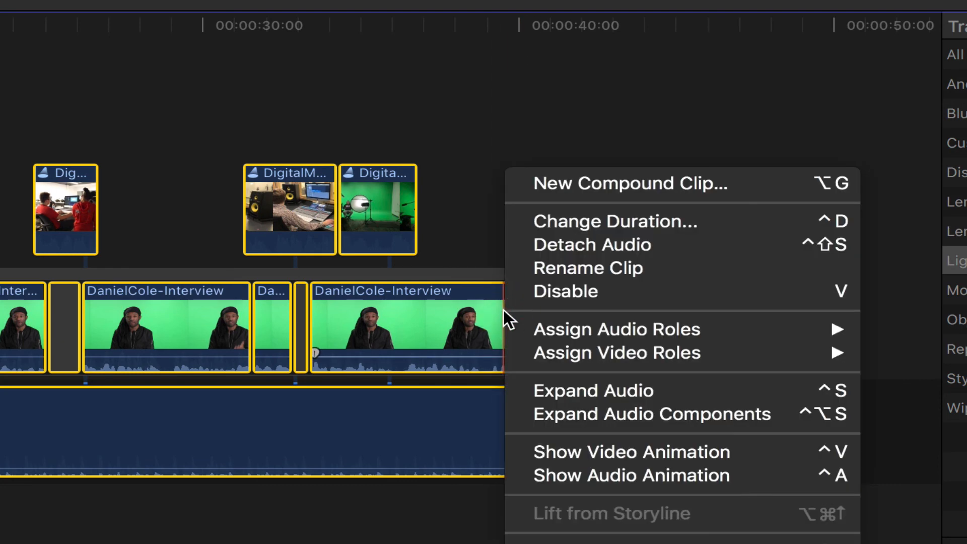
click(642, 183)
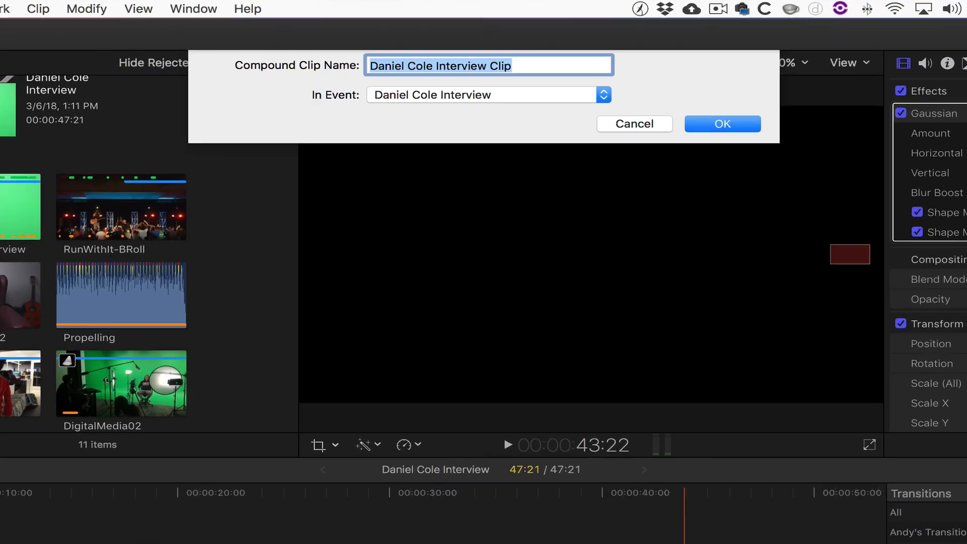
text(Full Project )
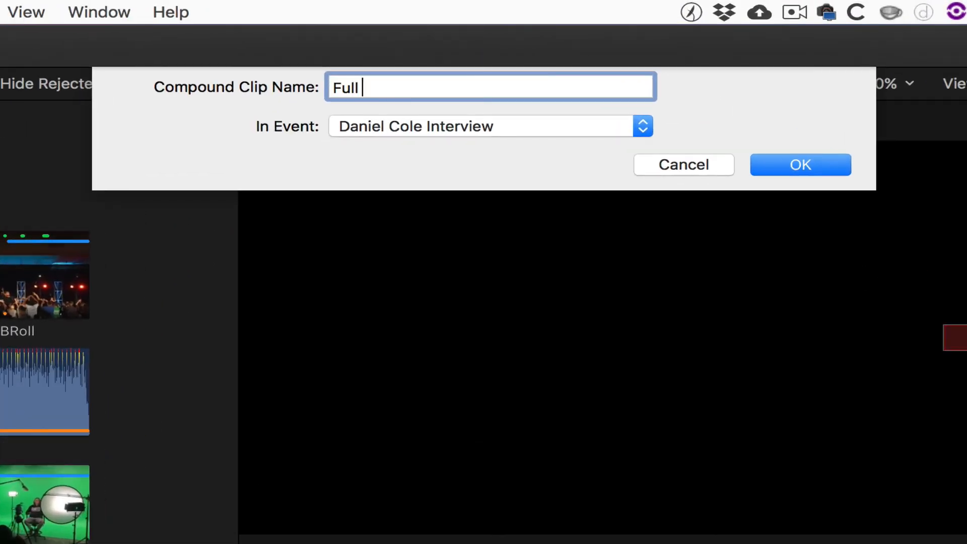
text(Comp)
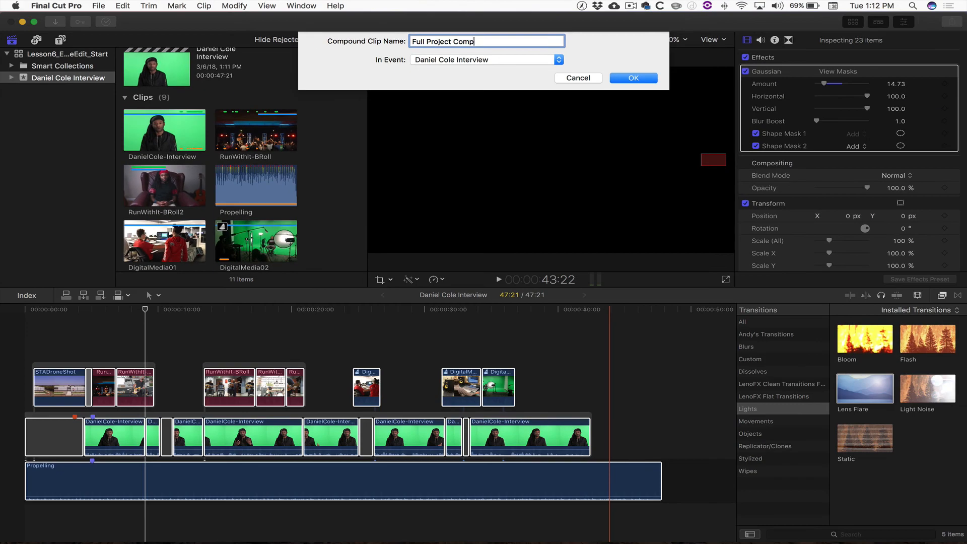
text(ound Clip)
key(Return)
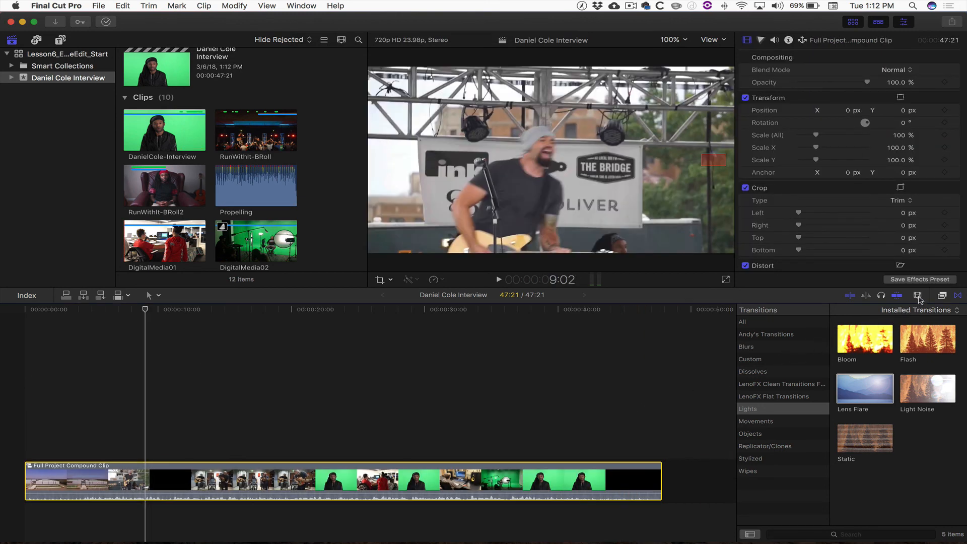
- Apply the Letterbox effect from the Stylize category to the full-project compound clip
click(941, 296)
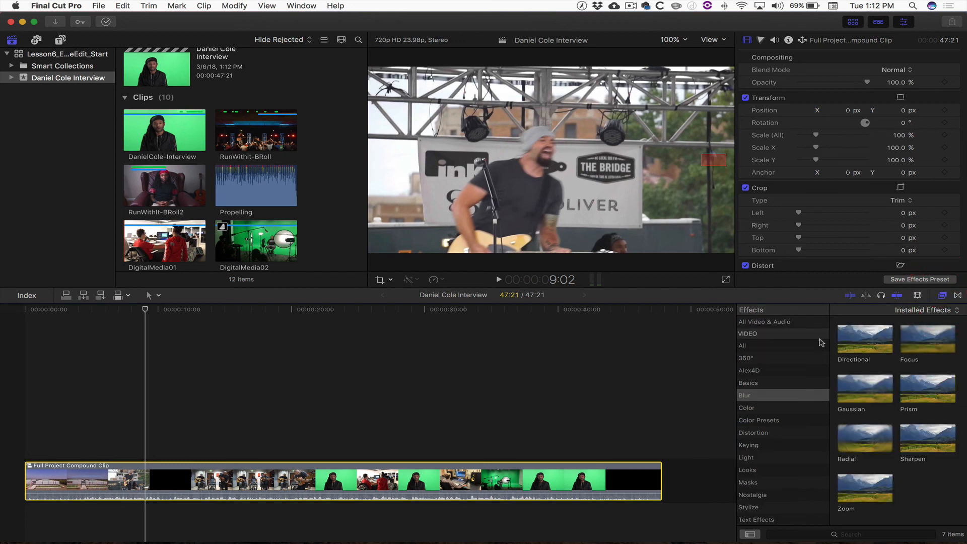
click(784, 509)
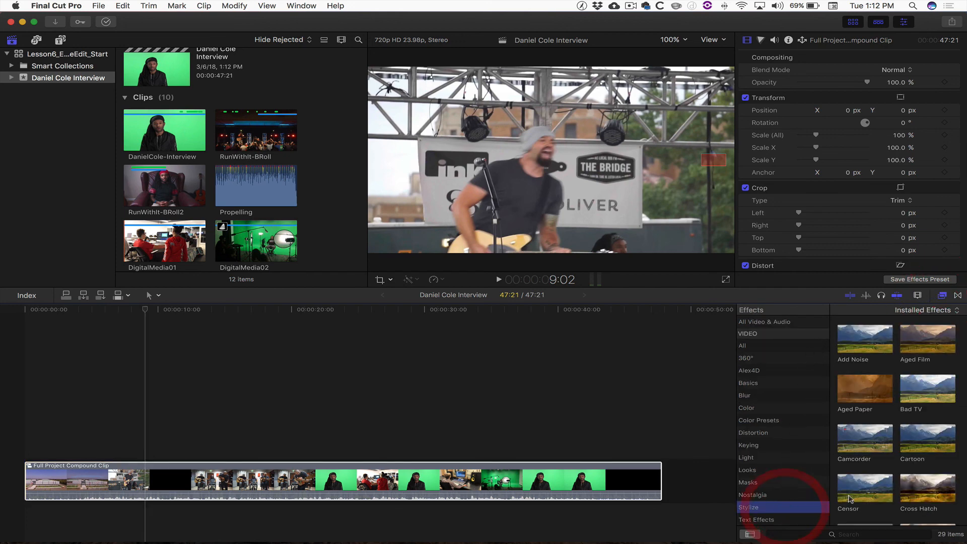
scroll(889, 485, down, 3)
scroll(889, 484, down, 5)
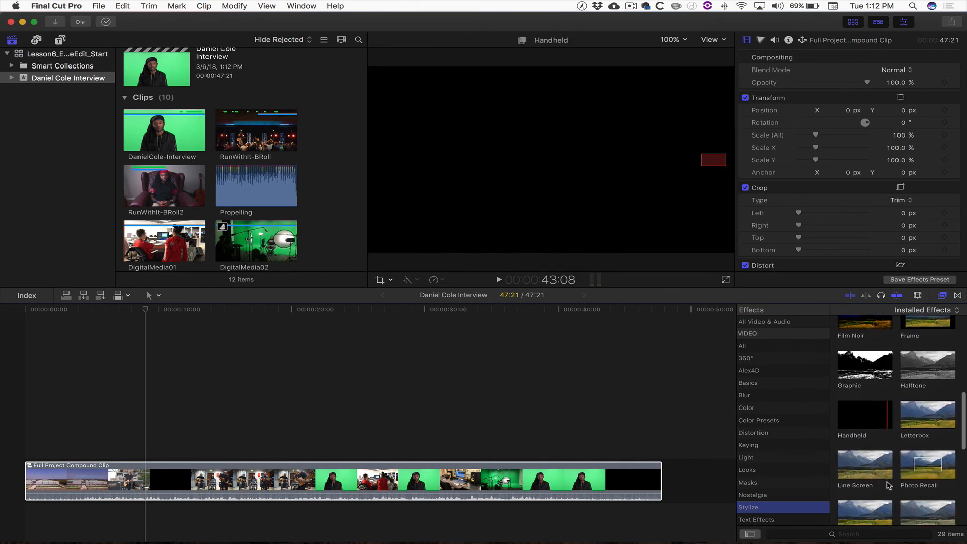
scroll(889, 485, down, 4)
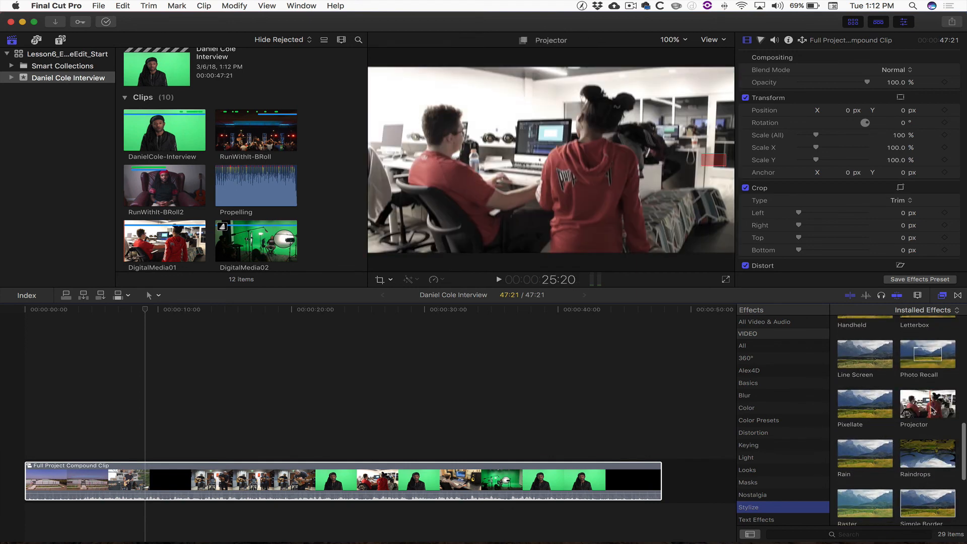
scroll(930, 434, up, 3)
drag(927, 367, 461, 473)
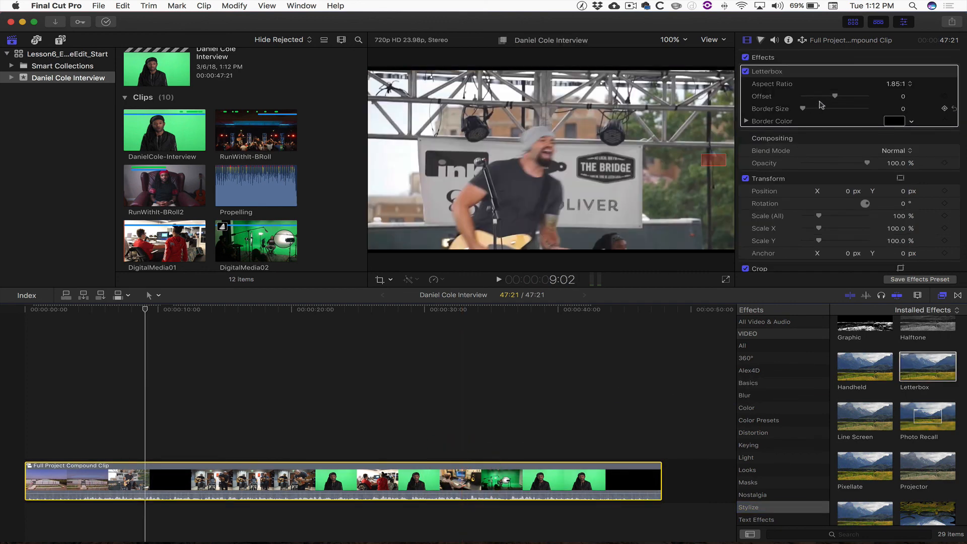
- Set the Letterbox aspect ratio to 2.55:1 and preview the framing along the compound clip
click(882, 84)
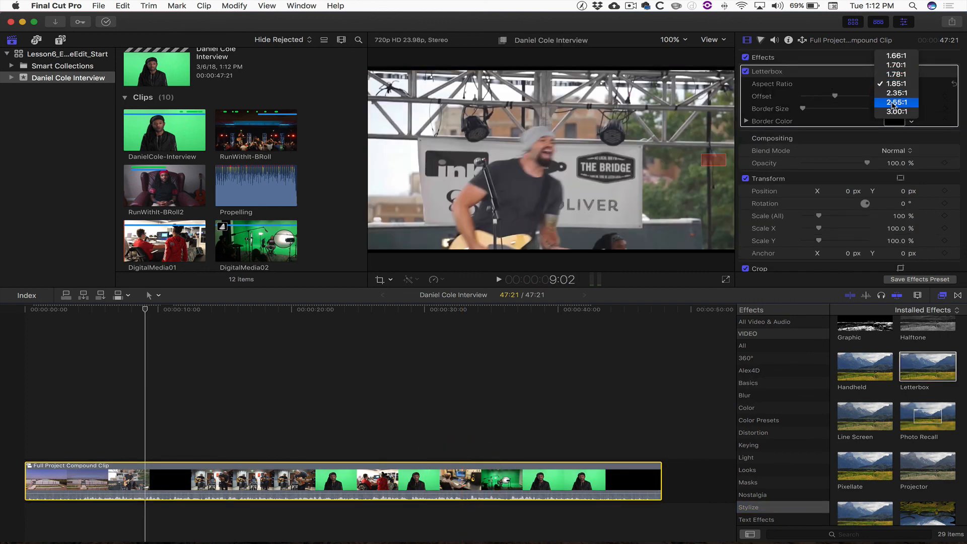
click(891, 105)
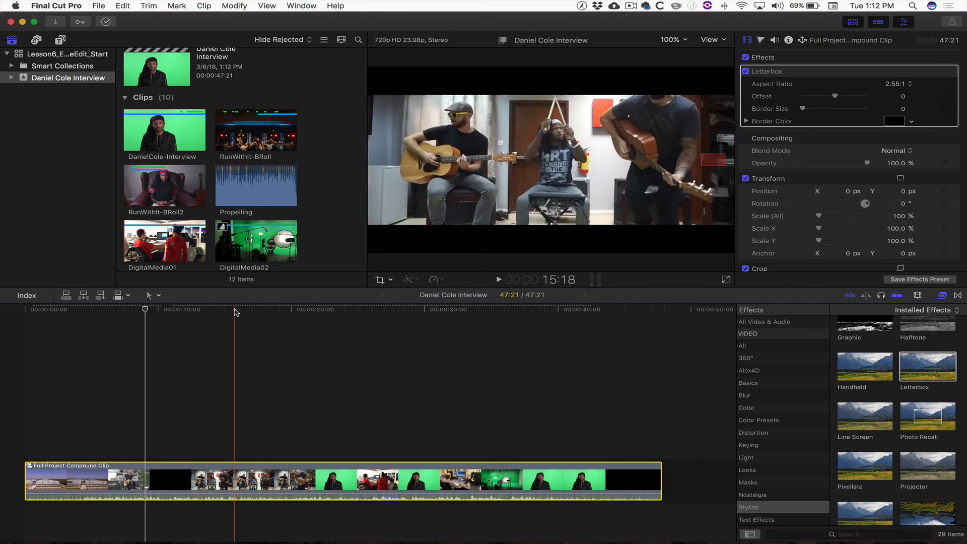
click(57, 326)
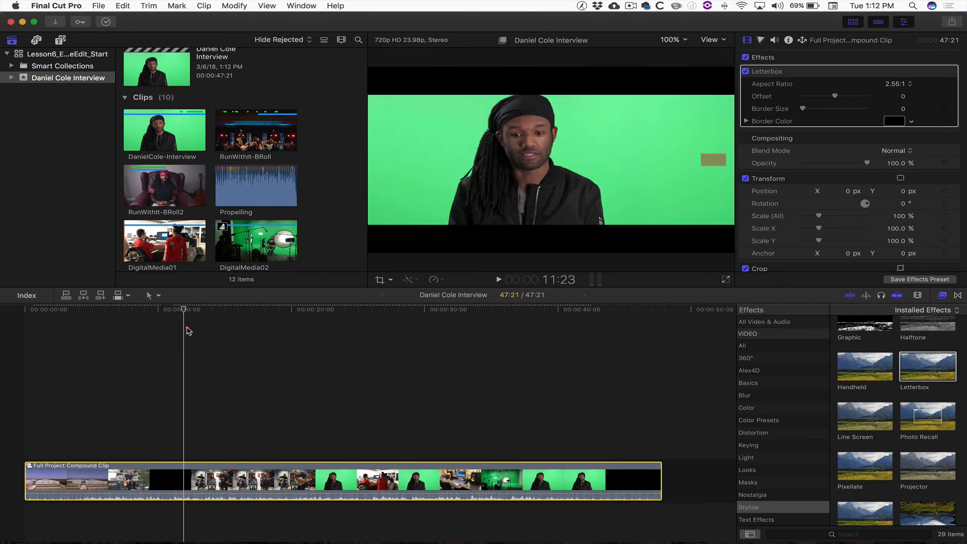